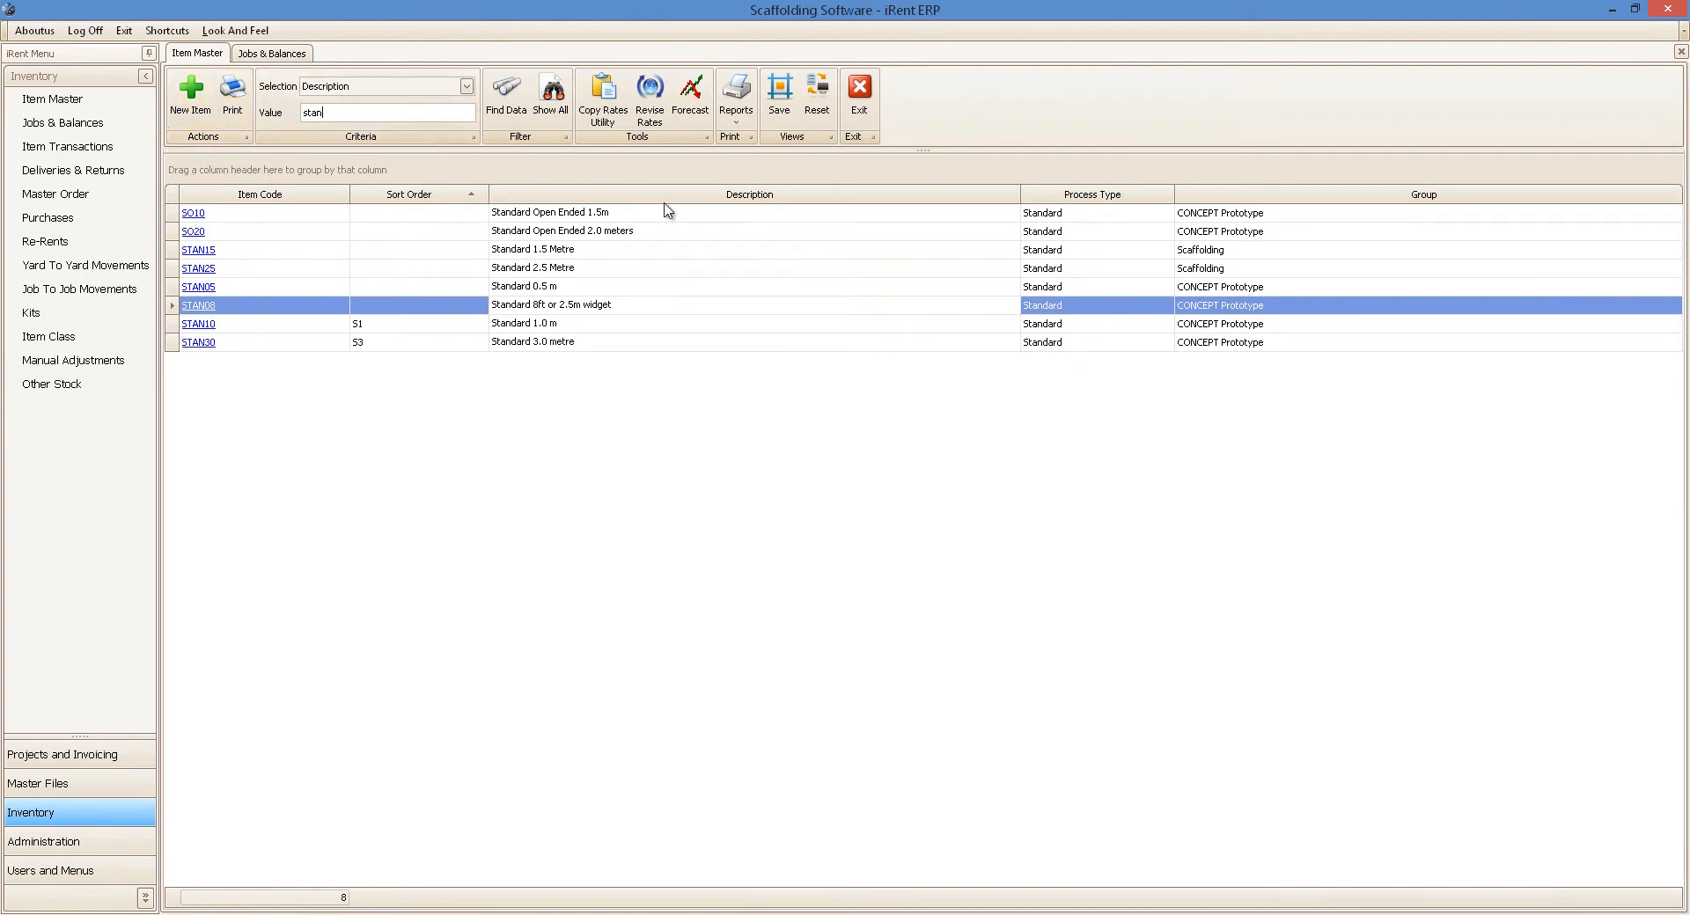
# Open the forecast for item STAN08 and set the forecast date to 7/07/2018
pyautogui.click(691, 113)
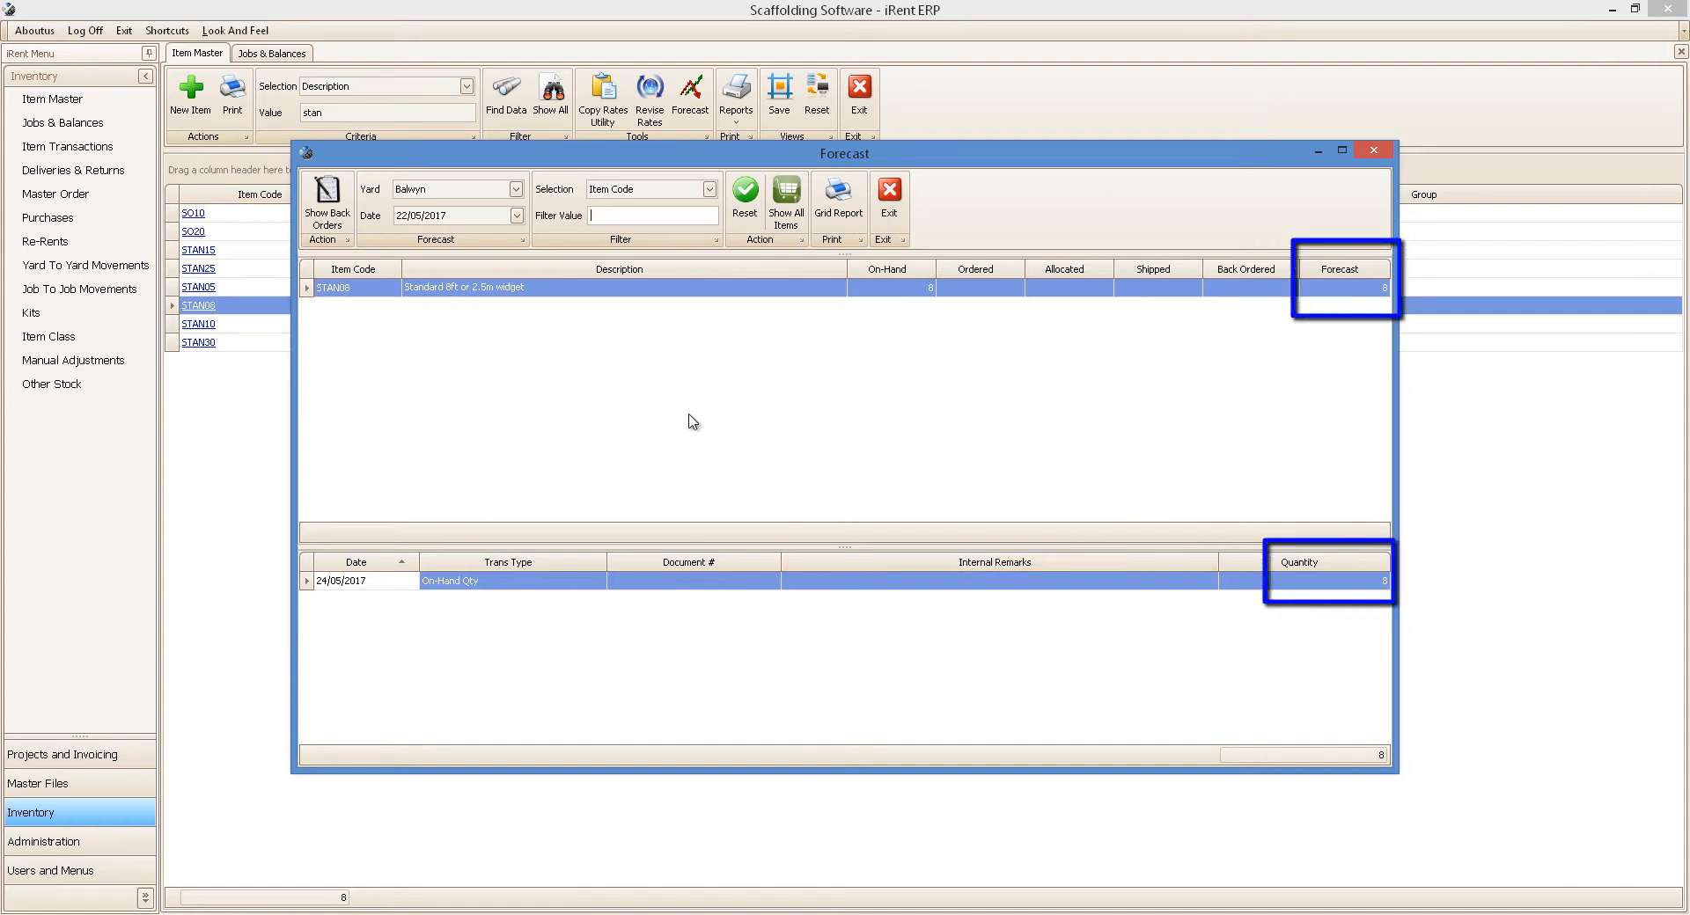
pyautogui.click(516, 216)
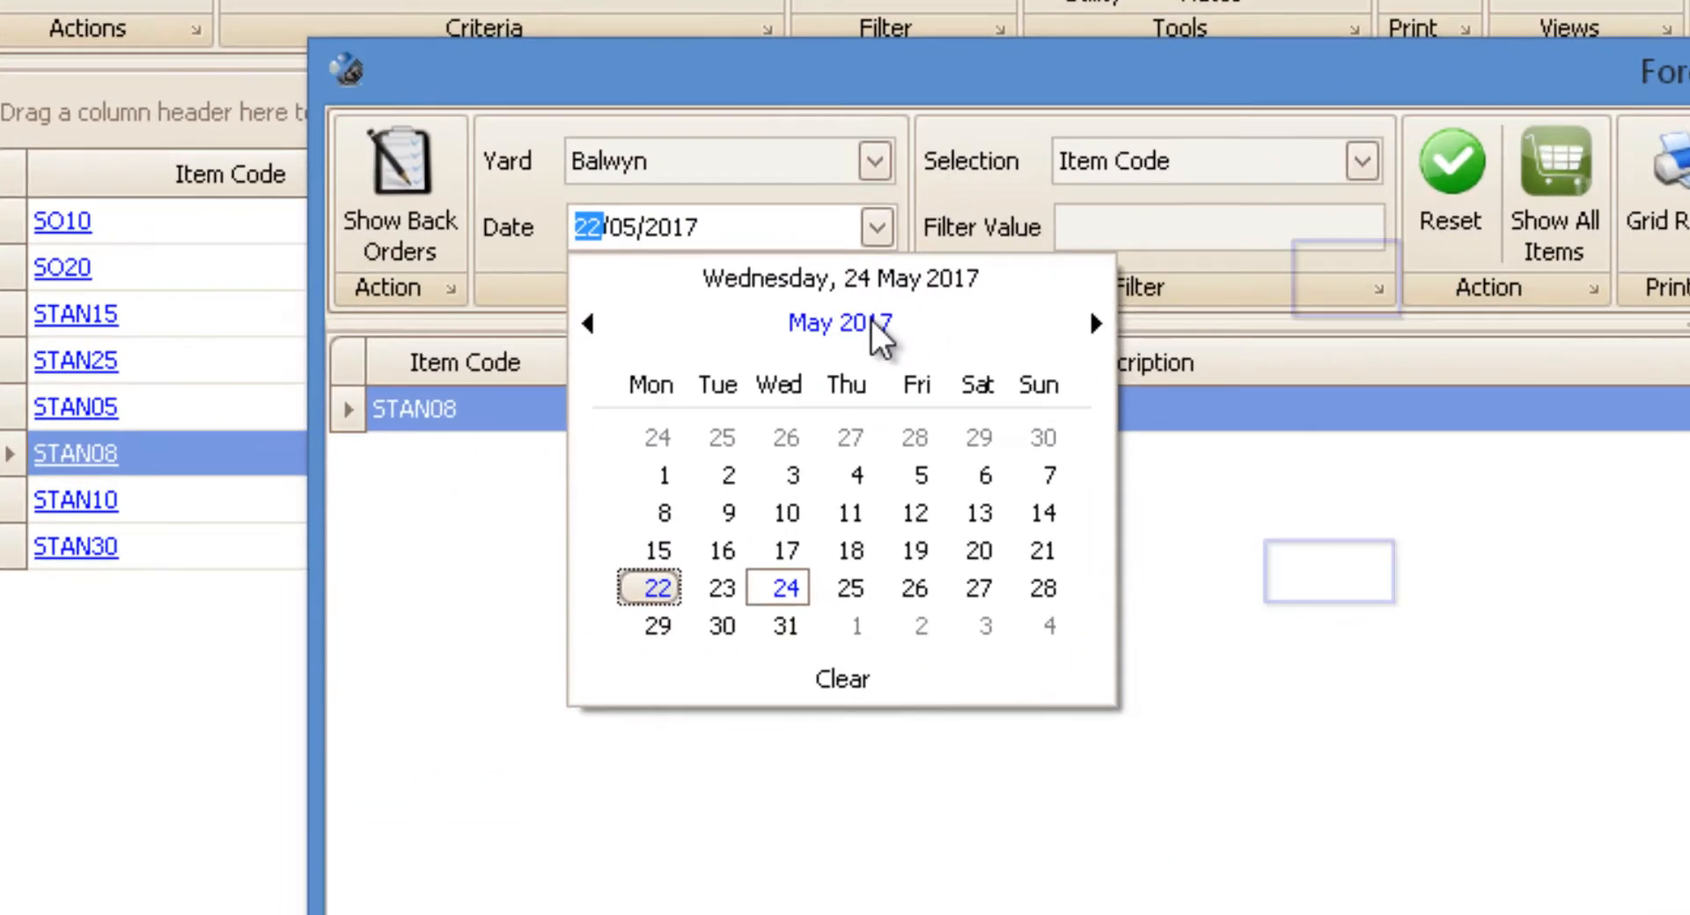
pyautogui.click(509, 254)
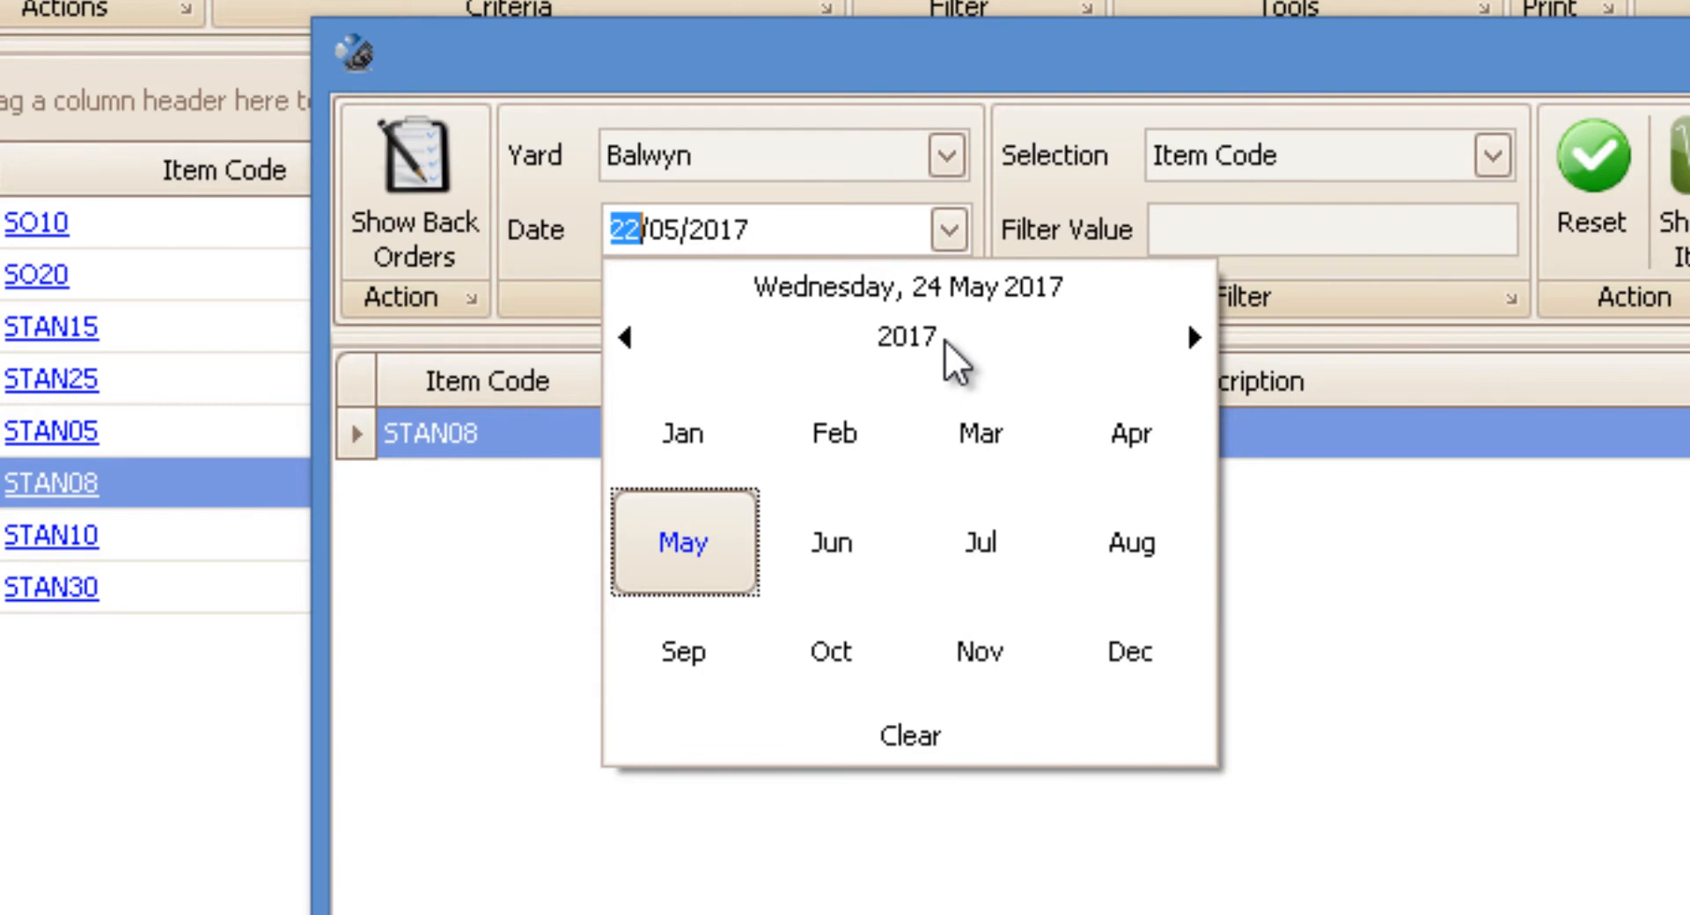
pyautogui.click(933, 359)
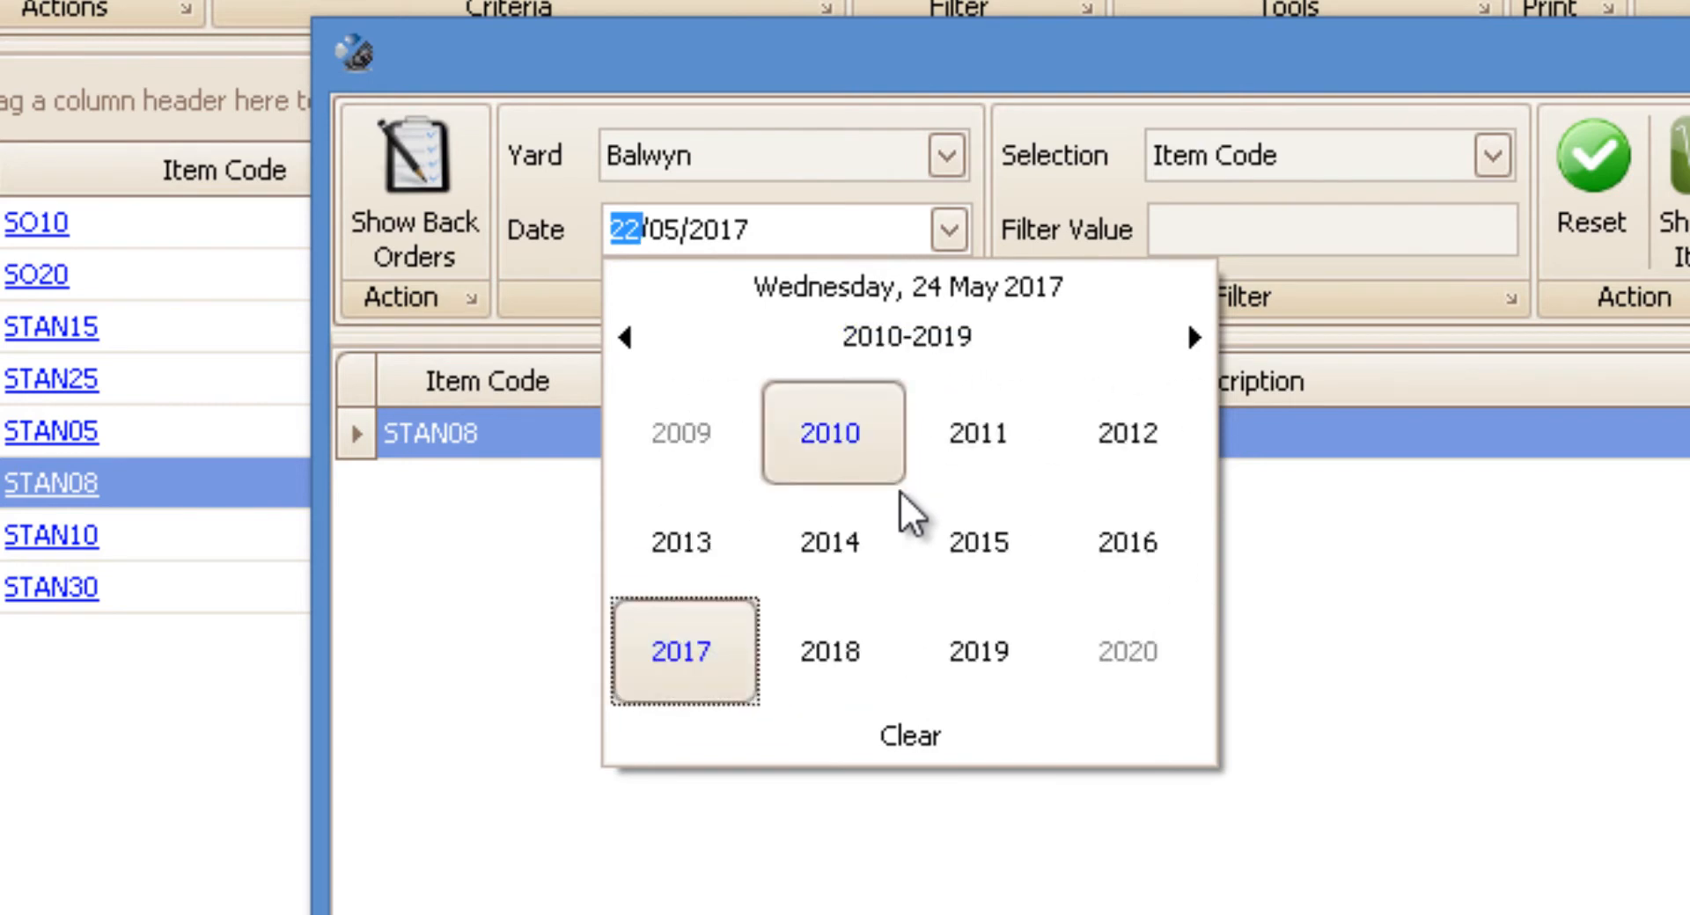
pyautogui.click(808, 676)
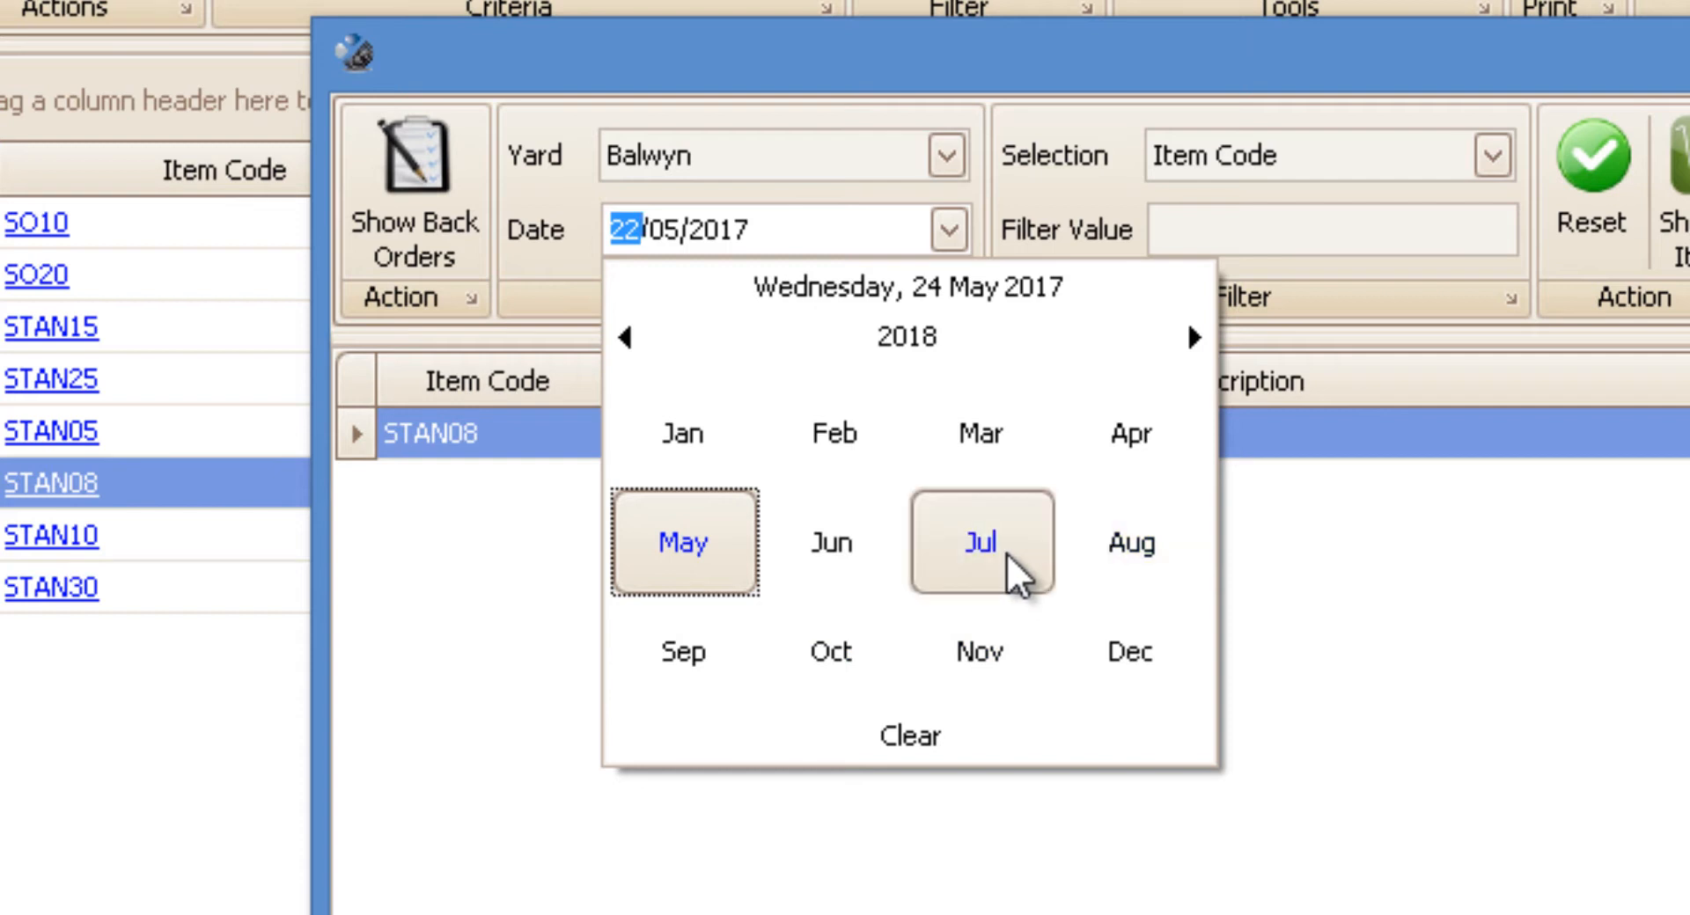
pyautogui.click(1019, 576)
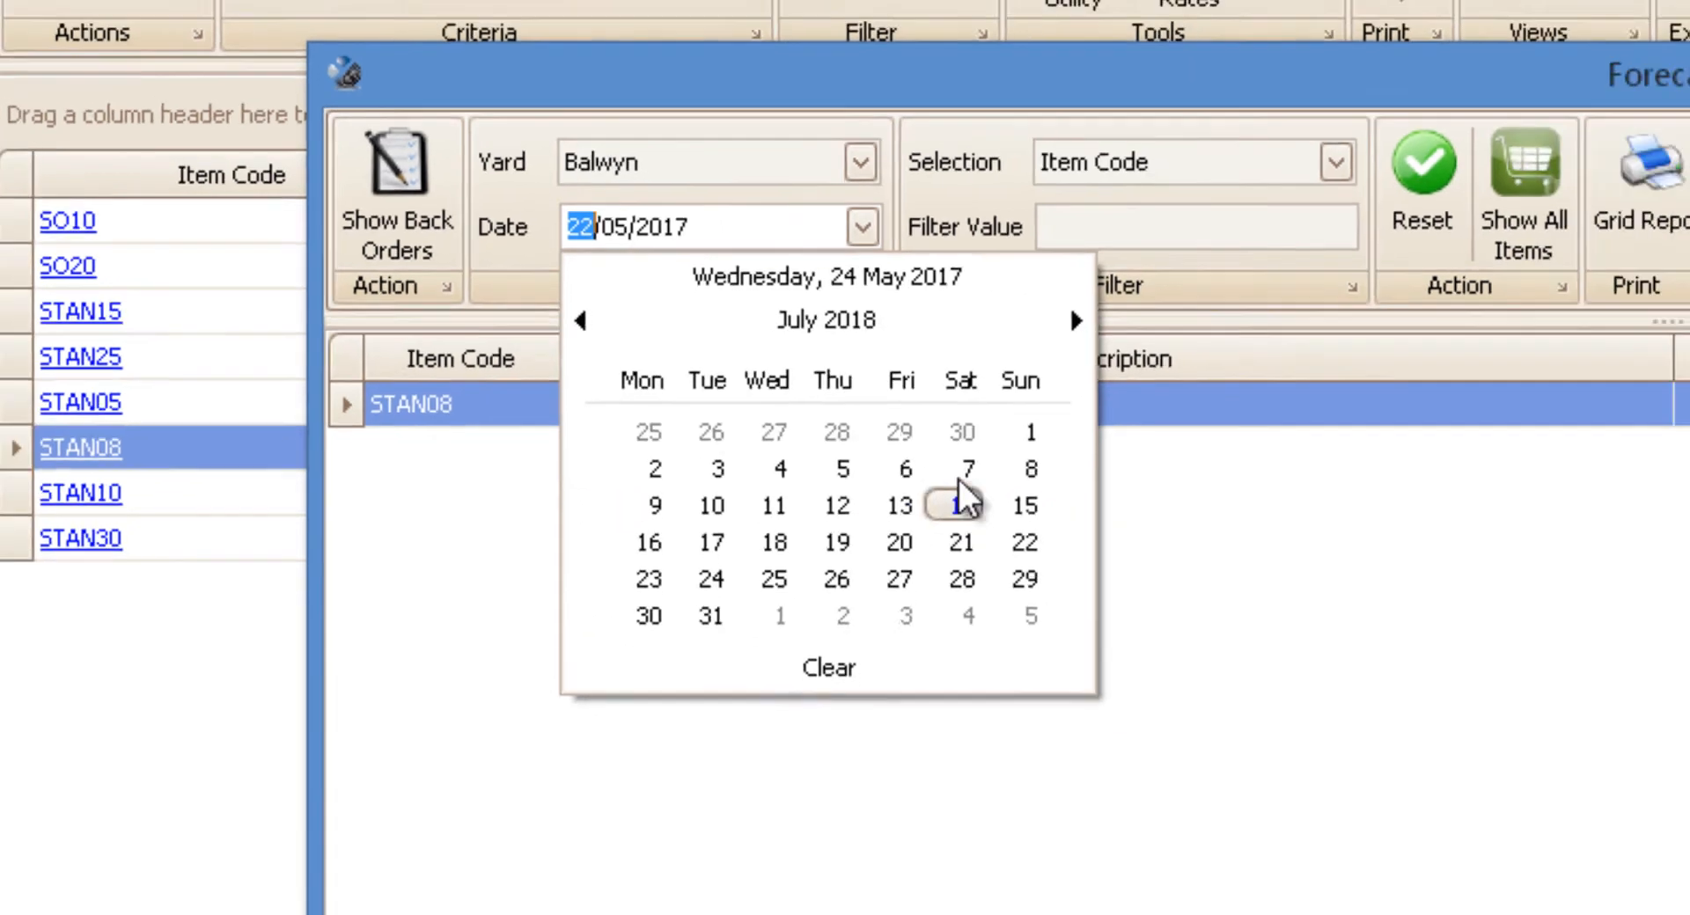
pyautogui.click(968, 471)
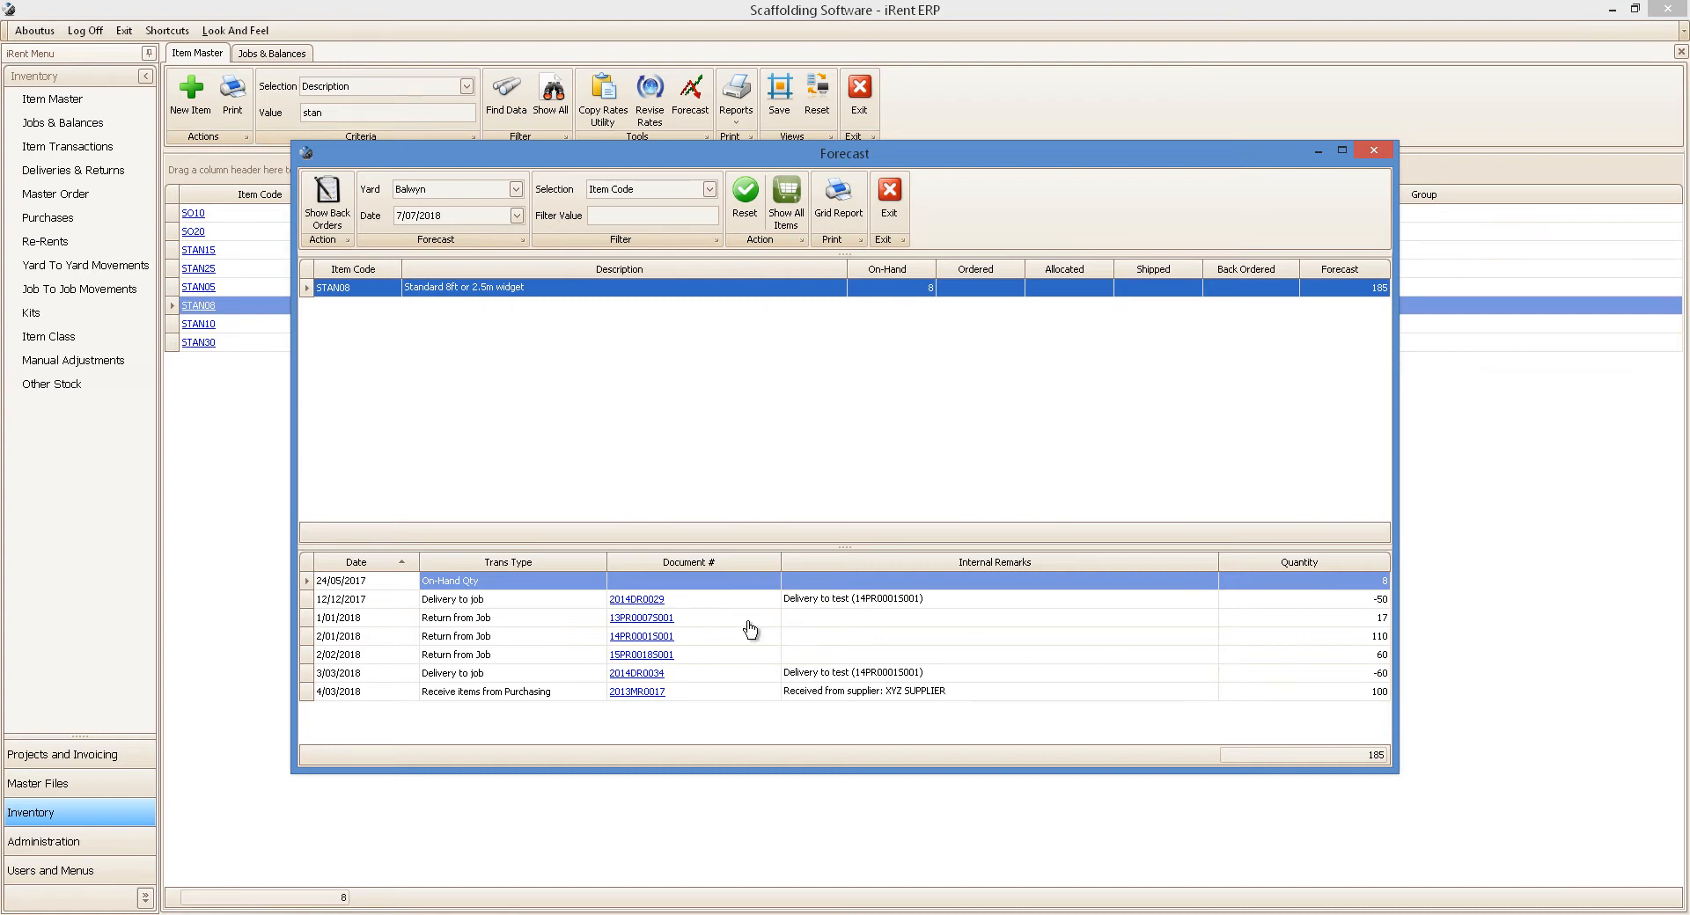
# Examine the source documents of the 12/12/2017 delivery and the 1/01/2018 job return in the forecast, closing each one
pyautogui.click(632, 602)
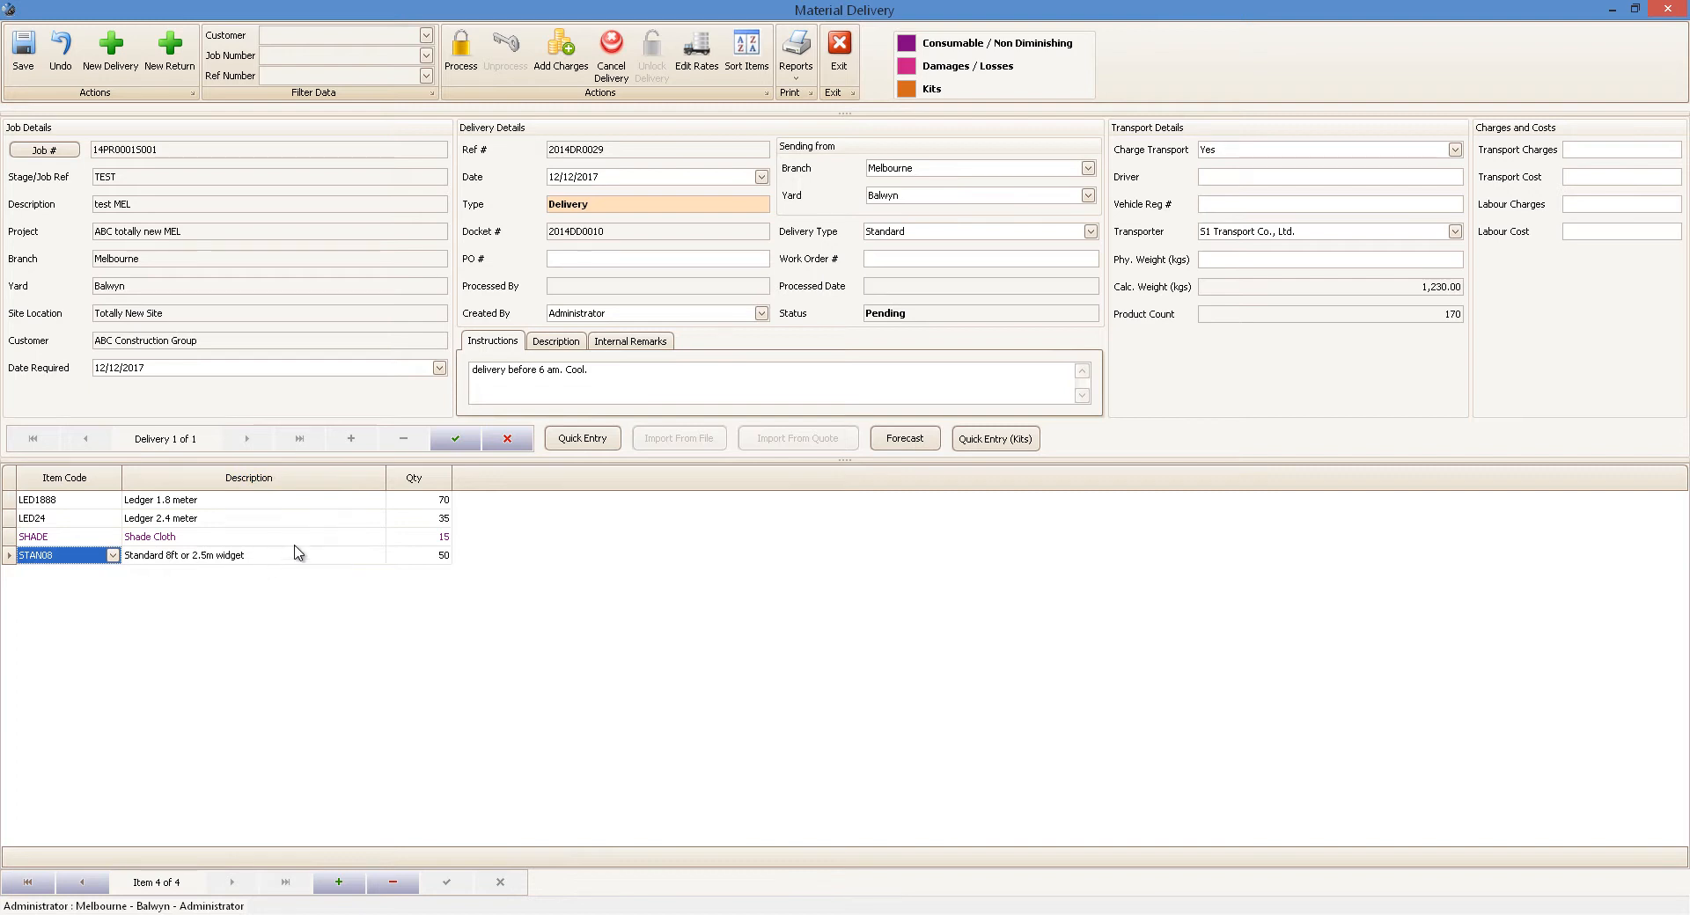
pyautogui.click(839, 55)
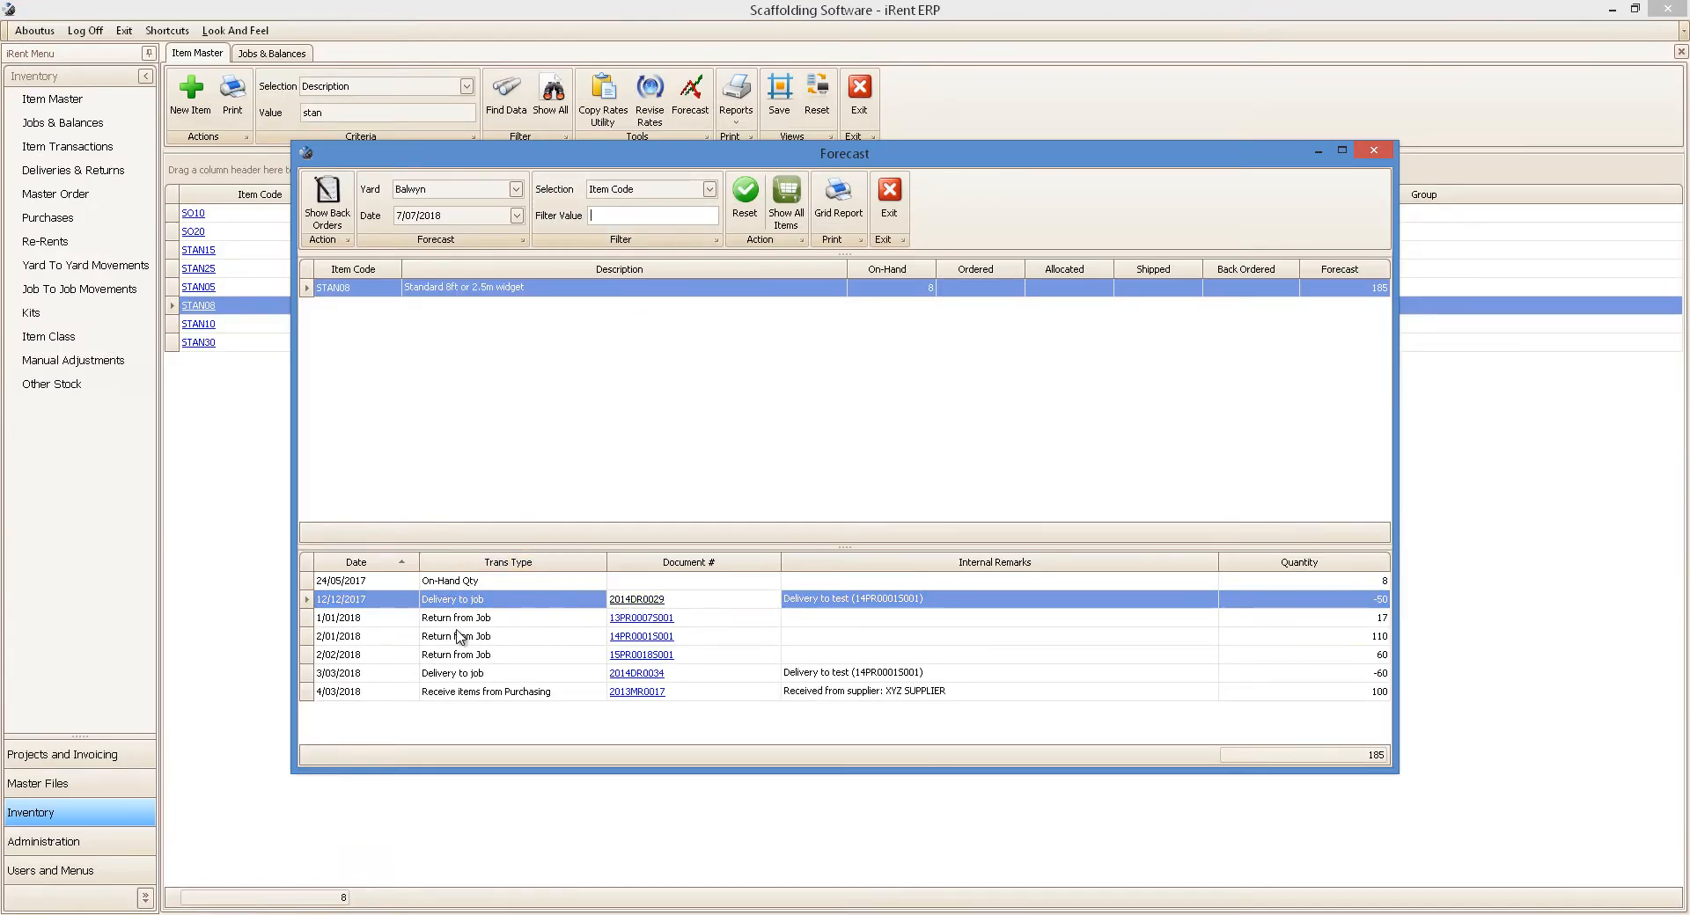
pyautogui.click(629, 620)
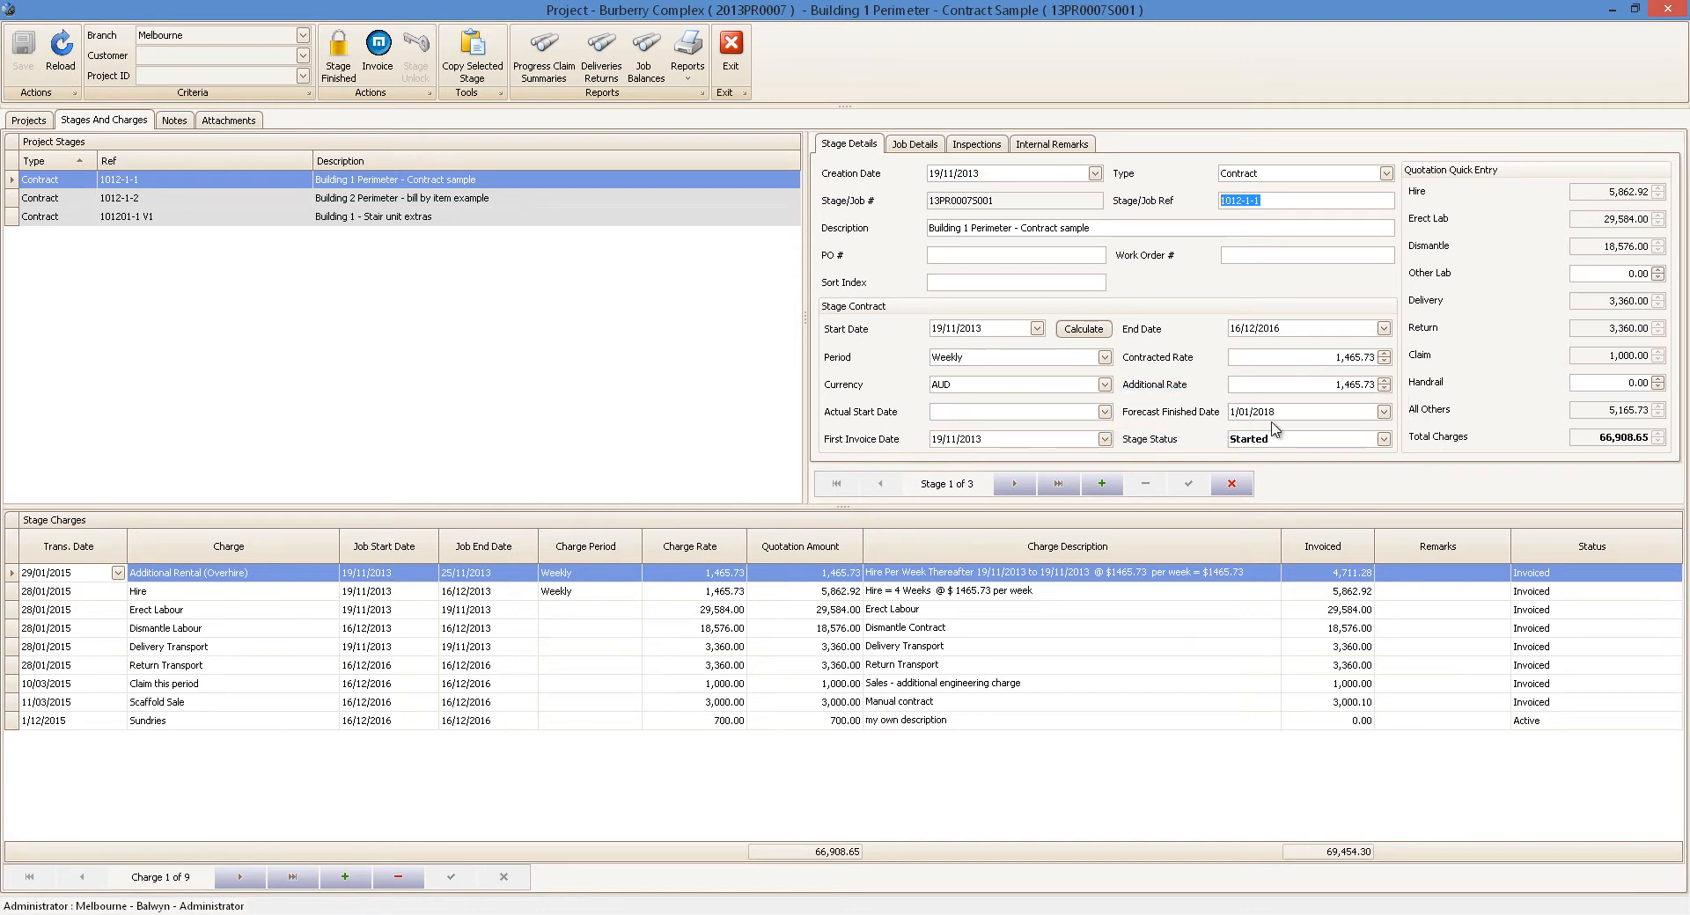
pyautogui.click(730, 49)
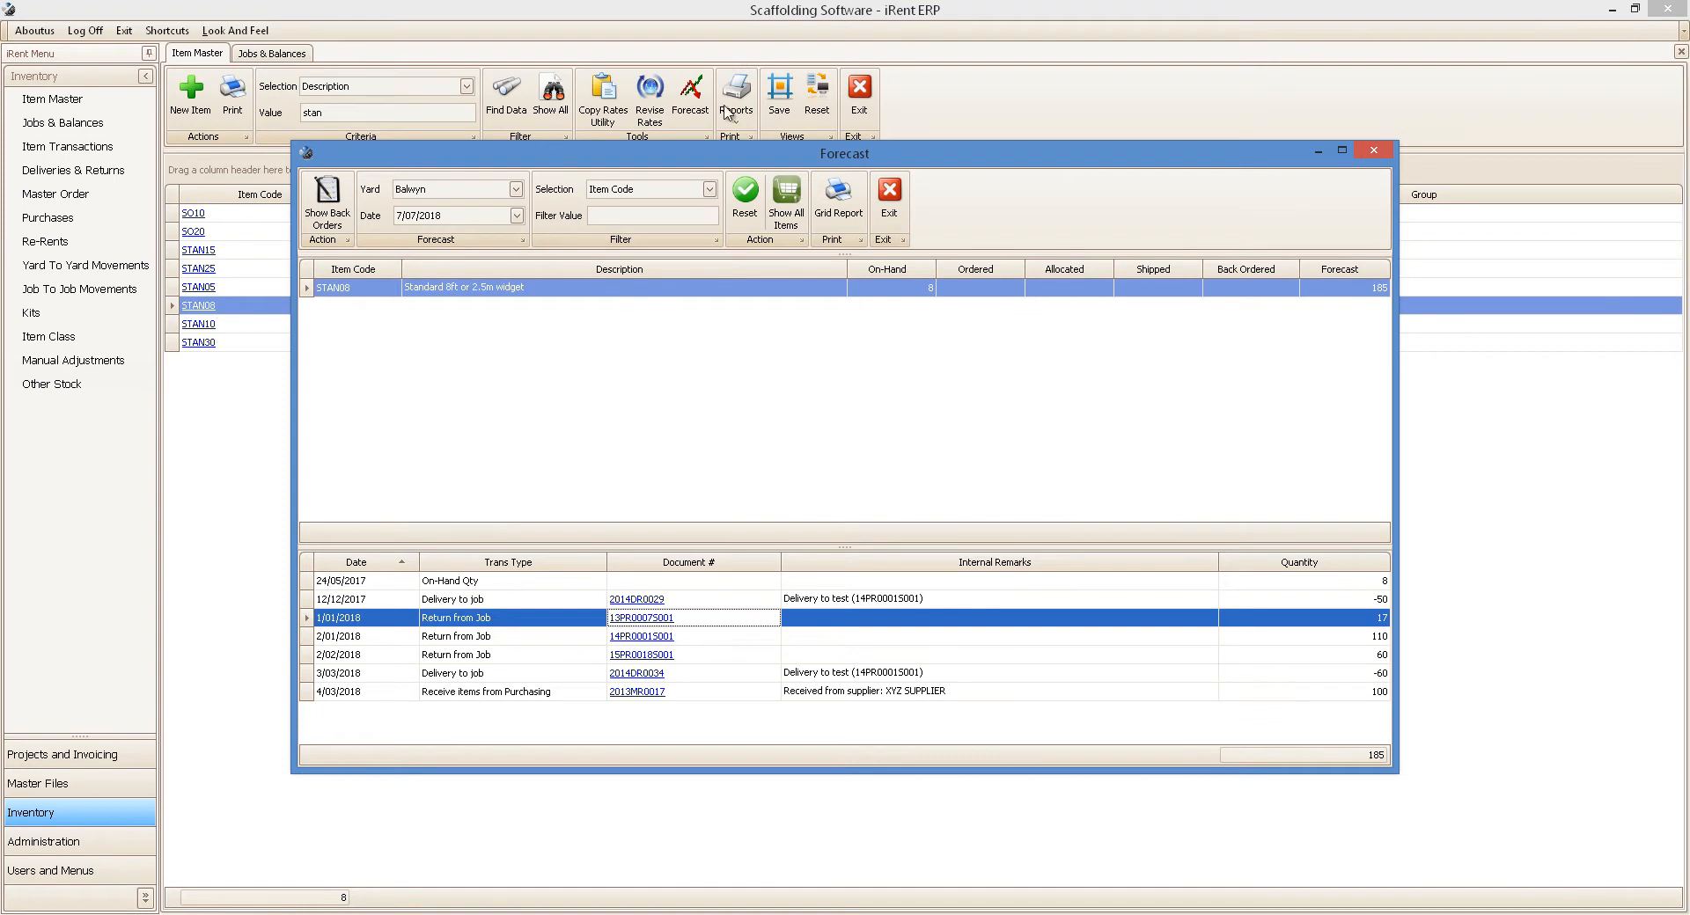
pyautogui.click(695, 218)
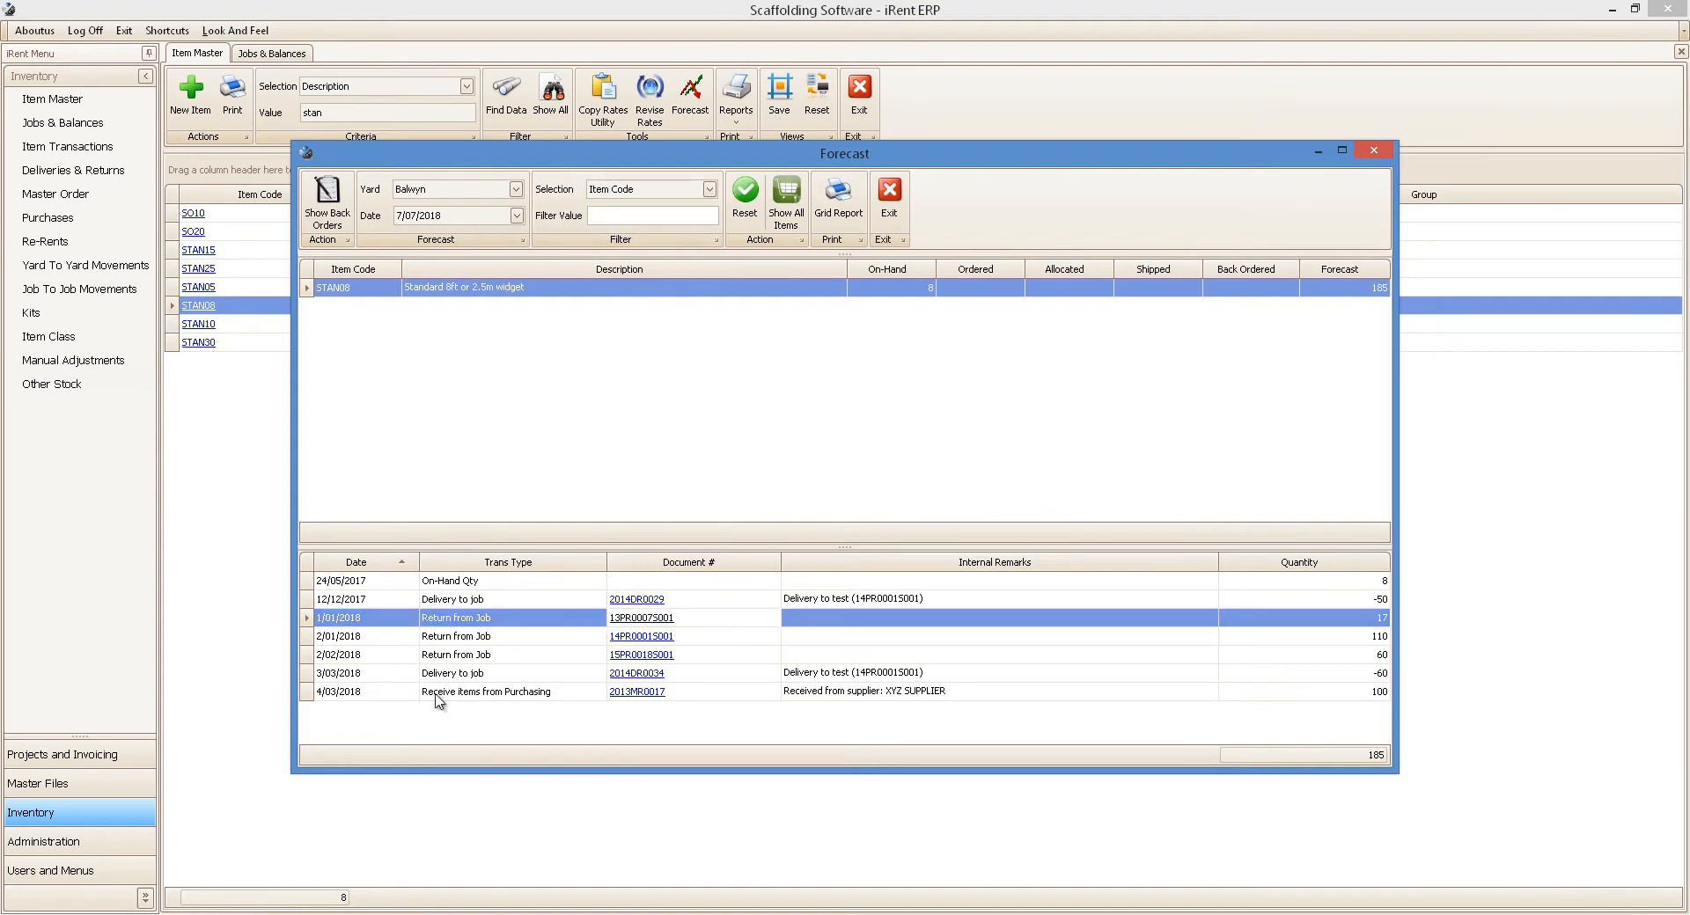
# Open the purchase receipt behind the forecast, change its date to 4/04/2018, save it and return to the forecast
pyautogui.click(633, 692)
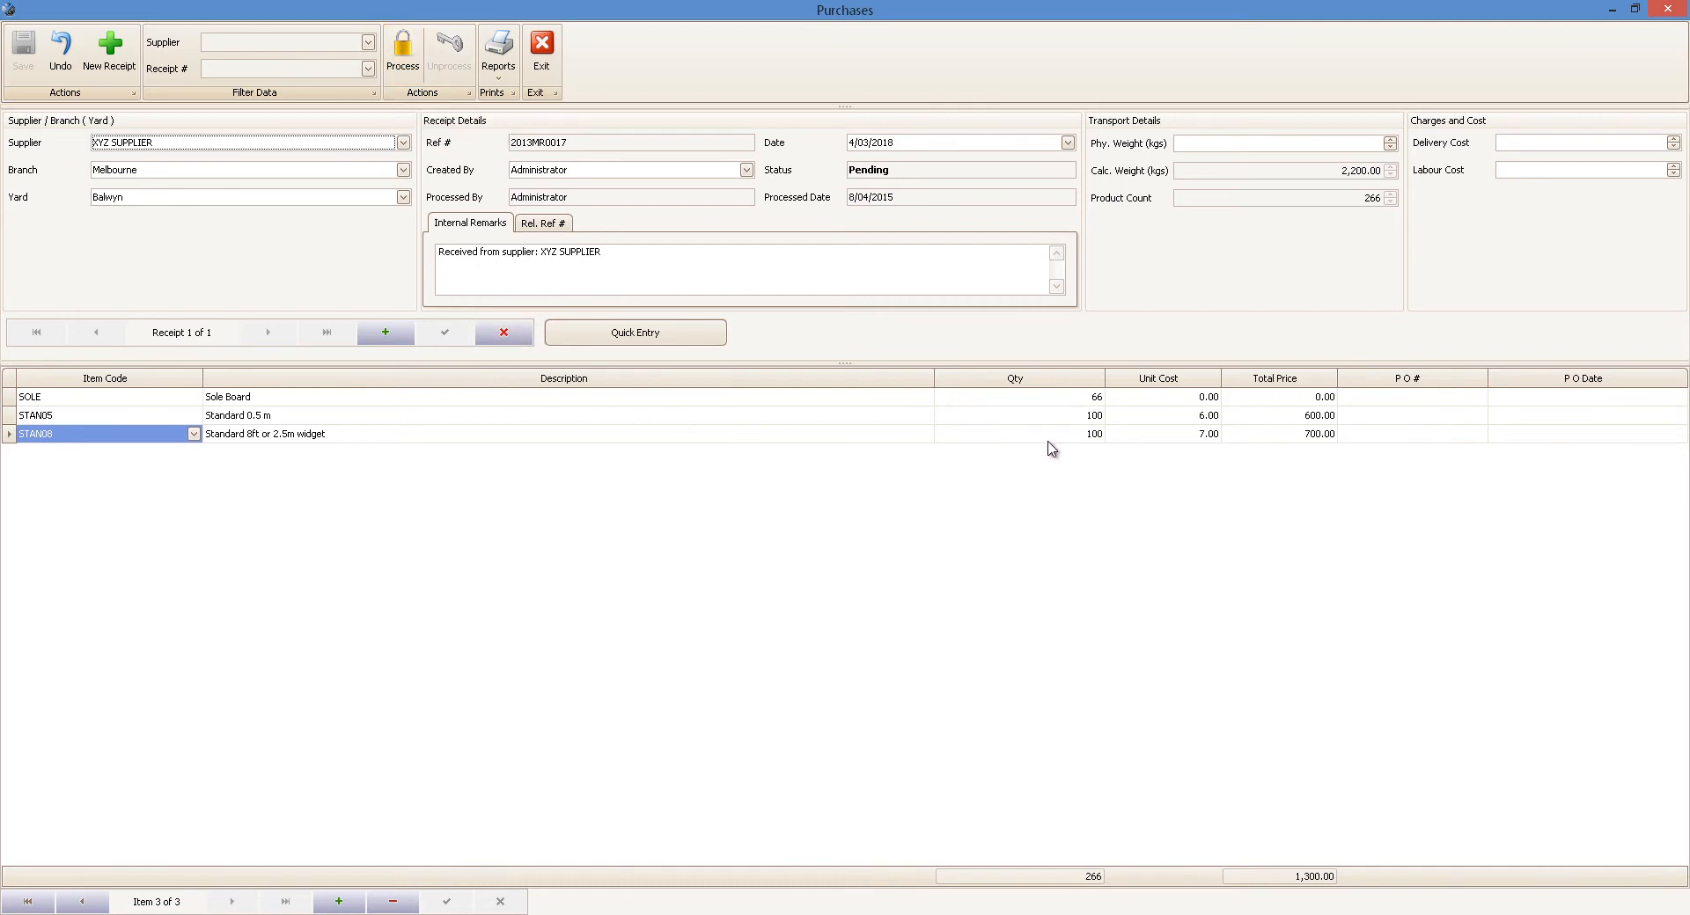
pyautogui.click(863, 142)
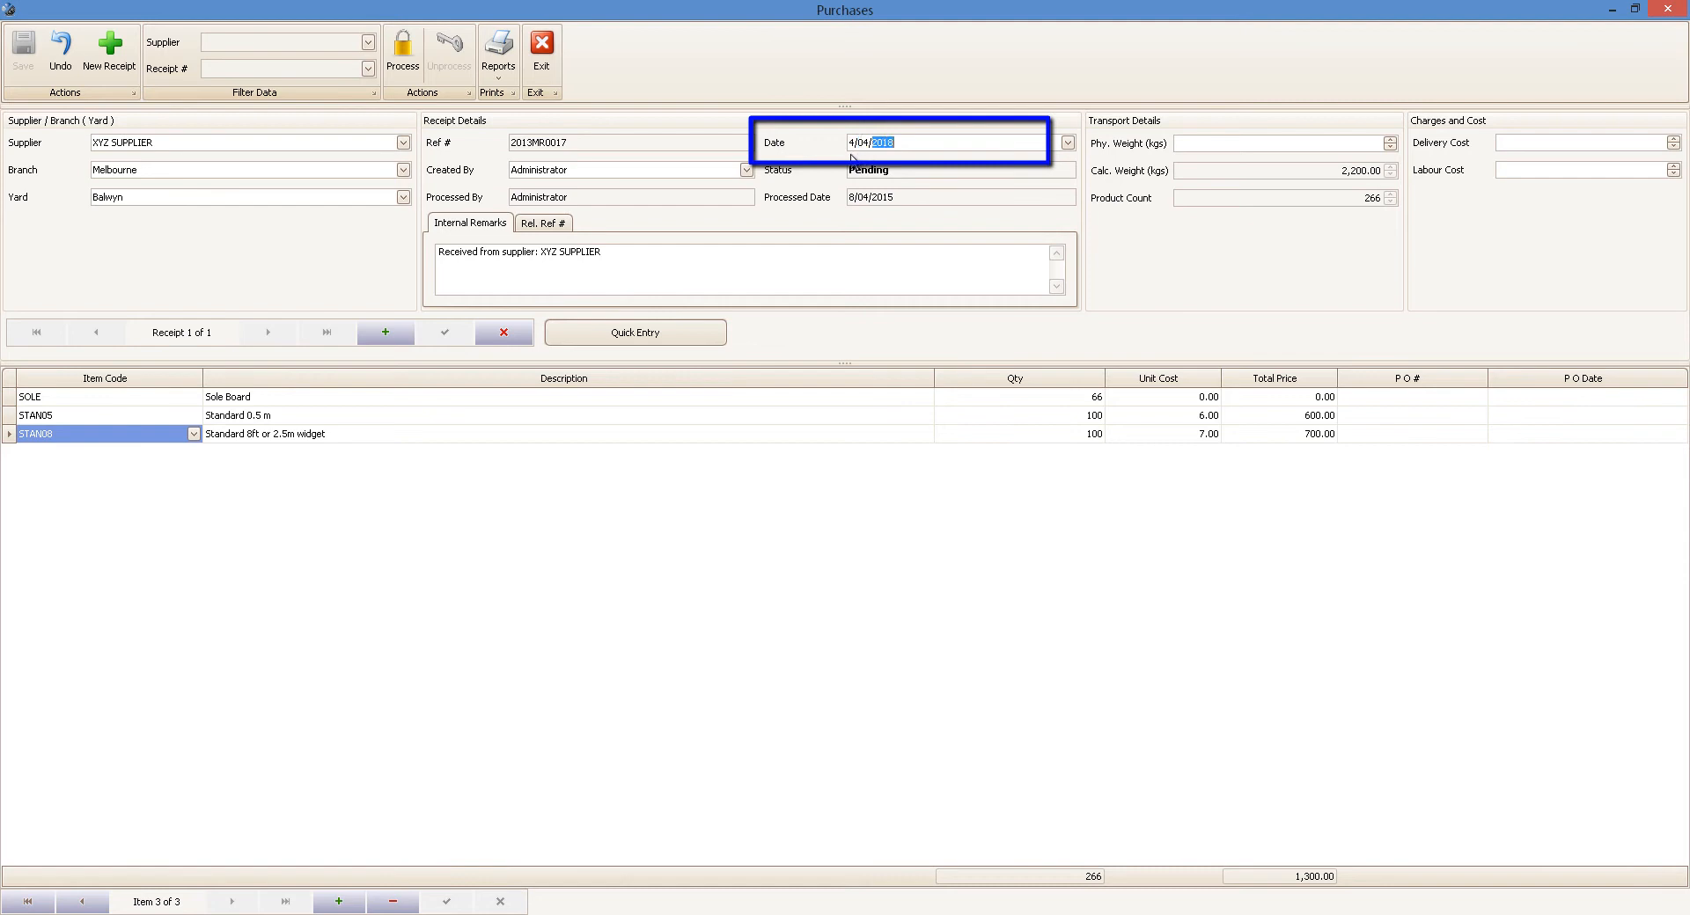
pyautogui.write('04')
pyautogui.click(25, 52)
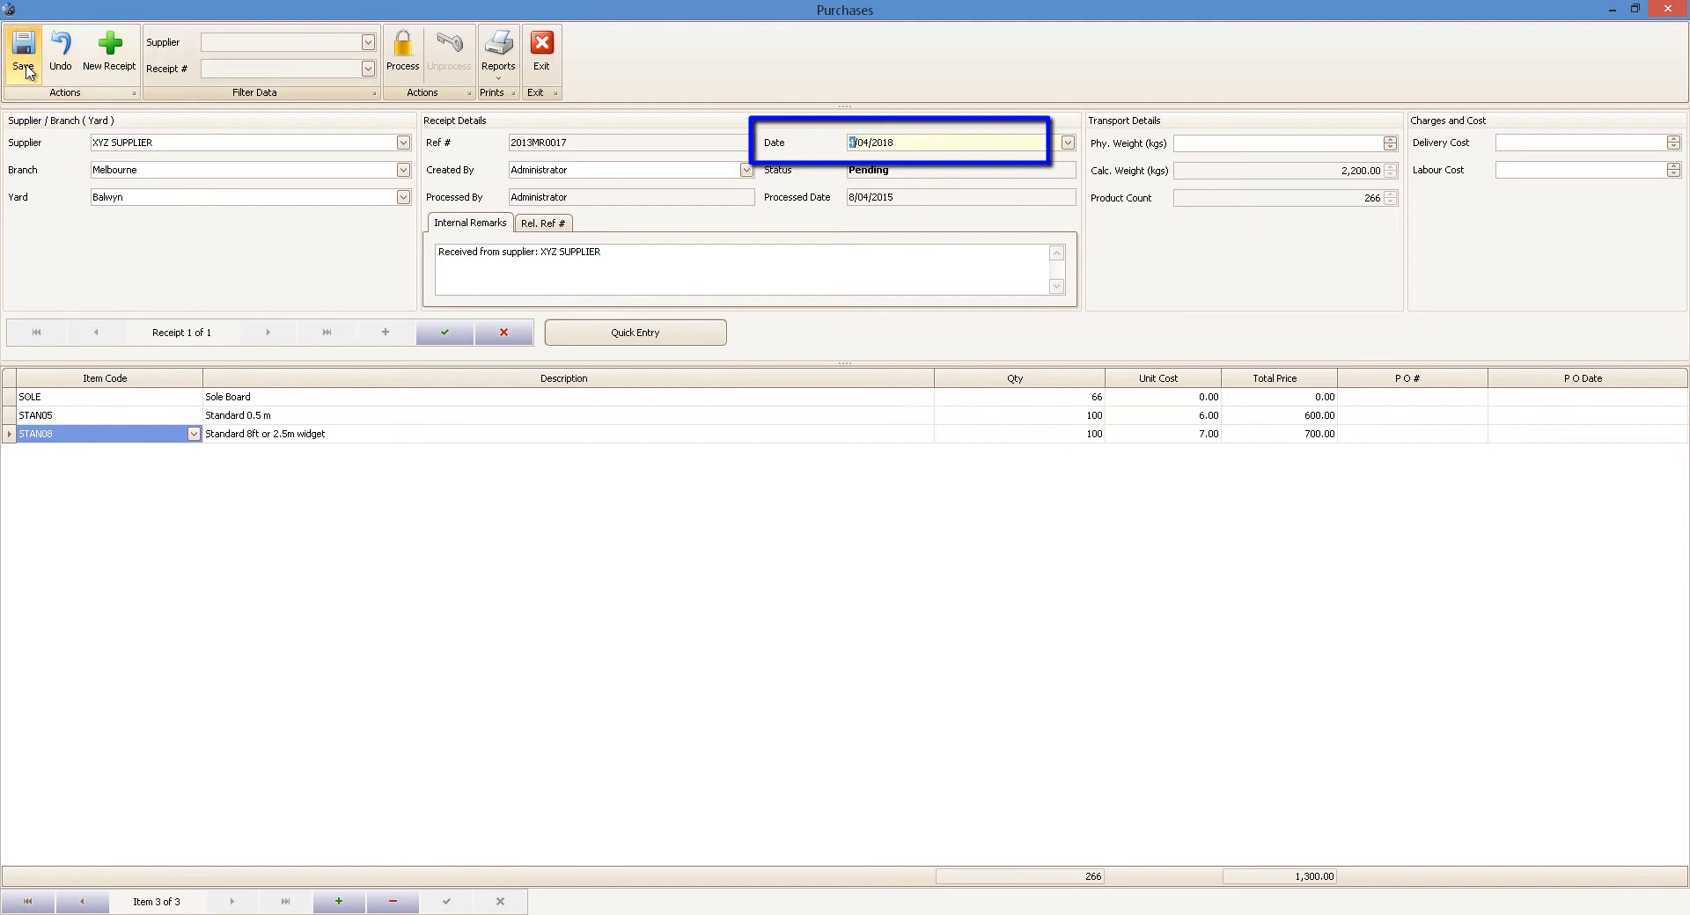
pyautogui.click(542, 54)
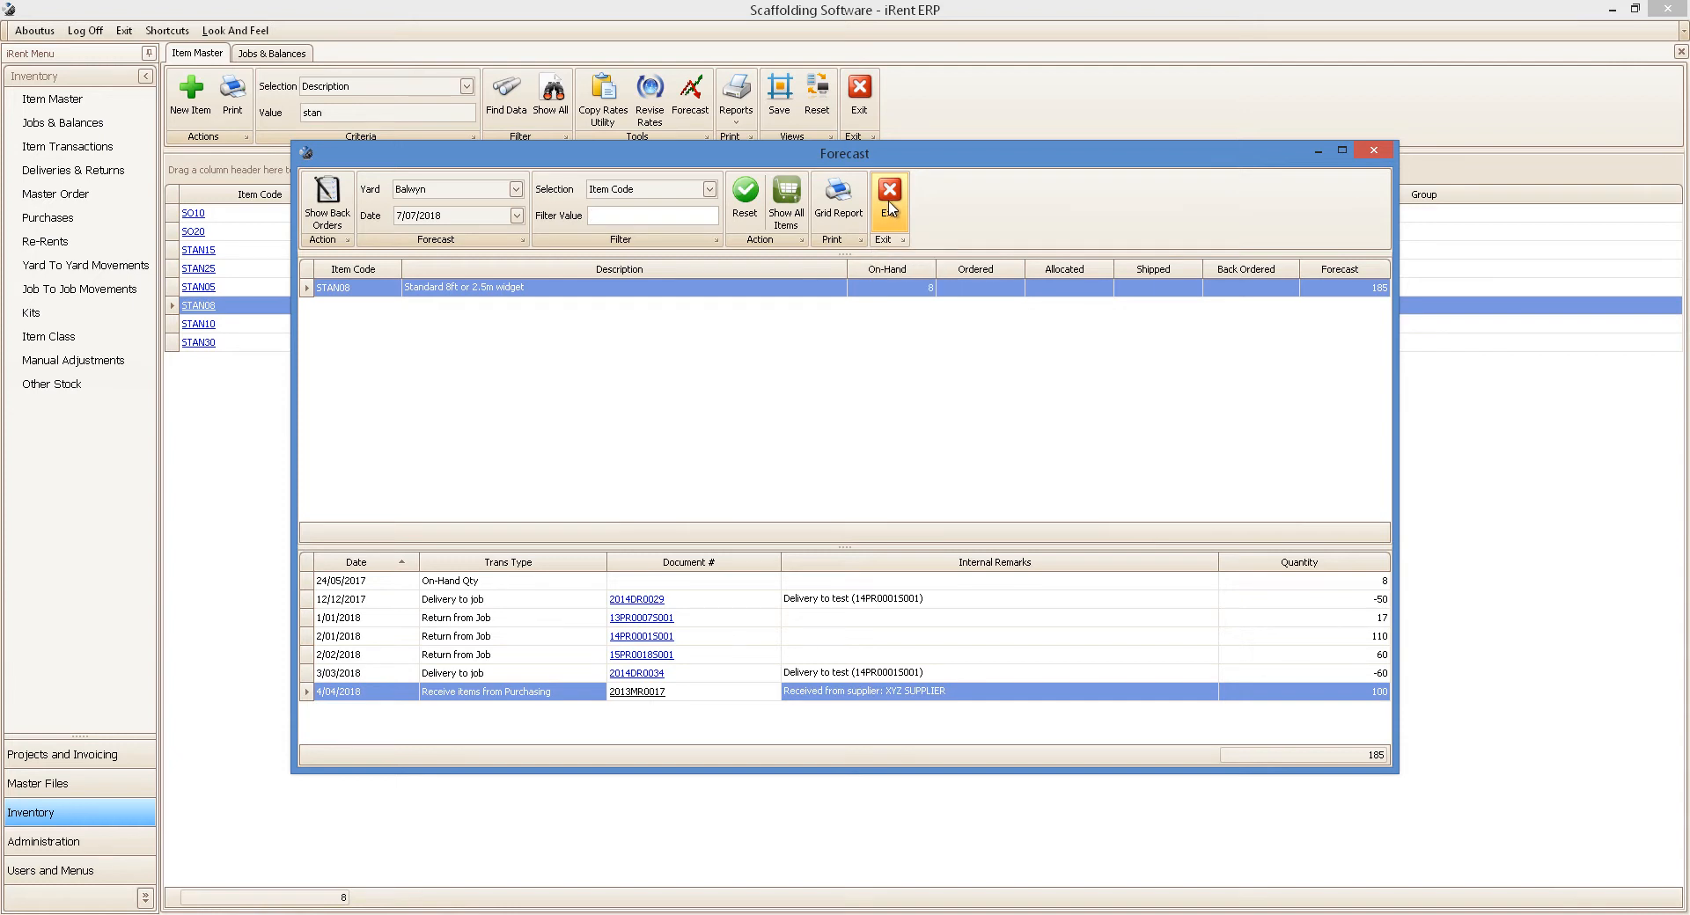
# List all items in the forecast, widen the window to view their forecast quantities, and close the forecast
pyautogui.click(796, 219)
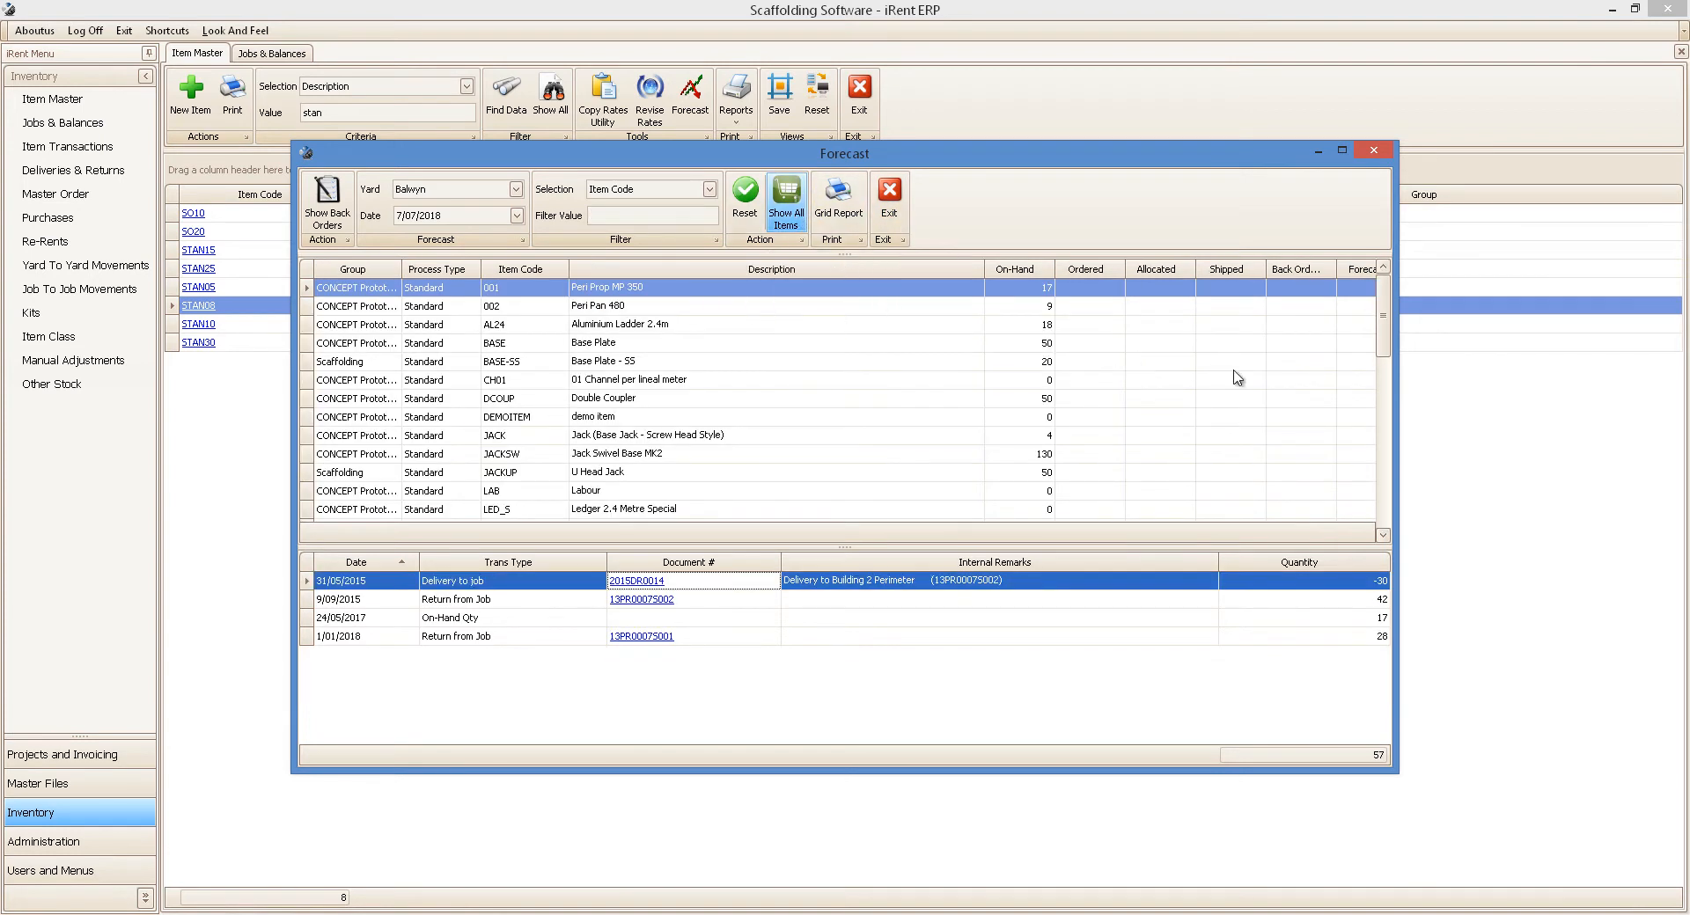
pyautogui.moveTo(1399, 411); pyautogui.dragTo(1537, 401)
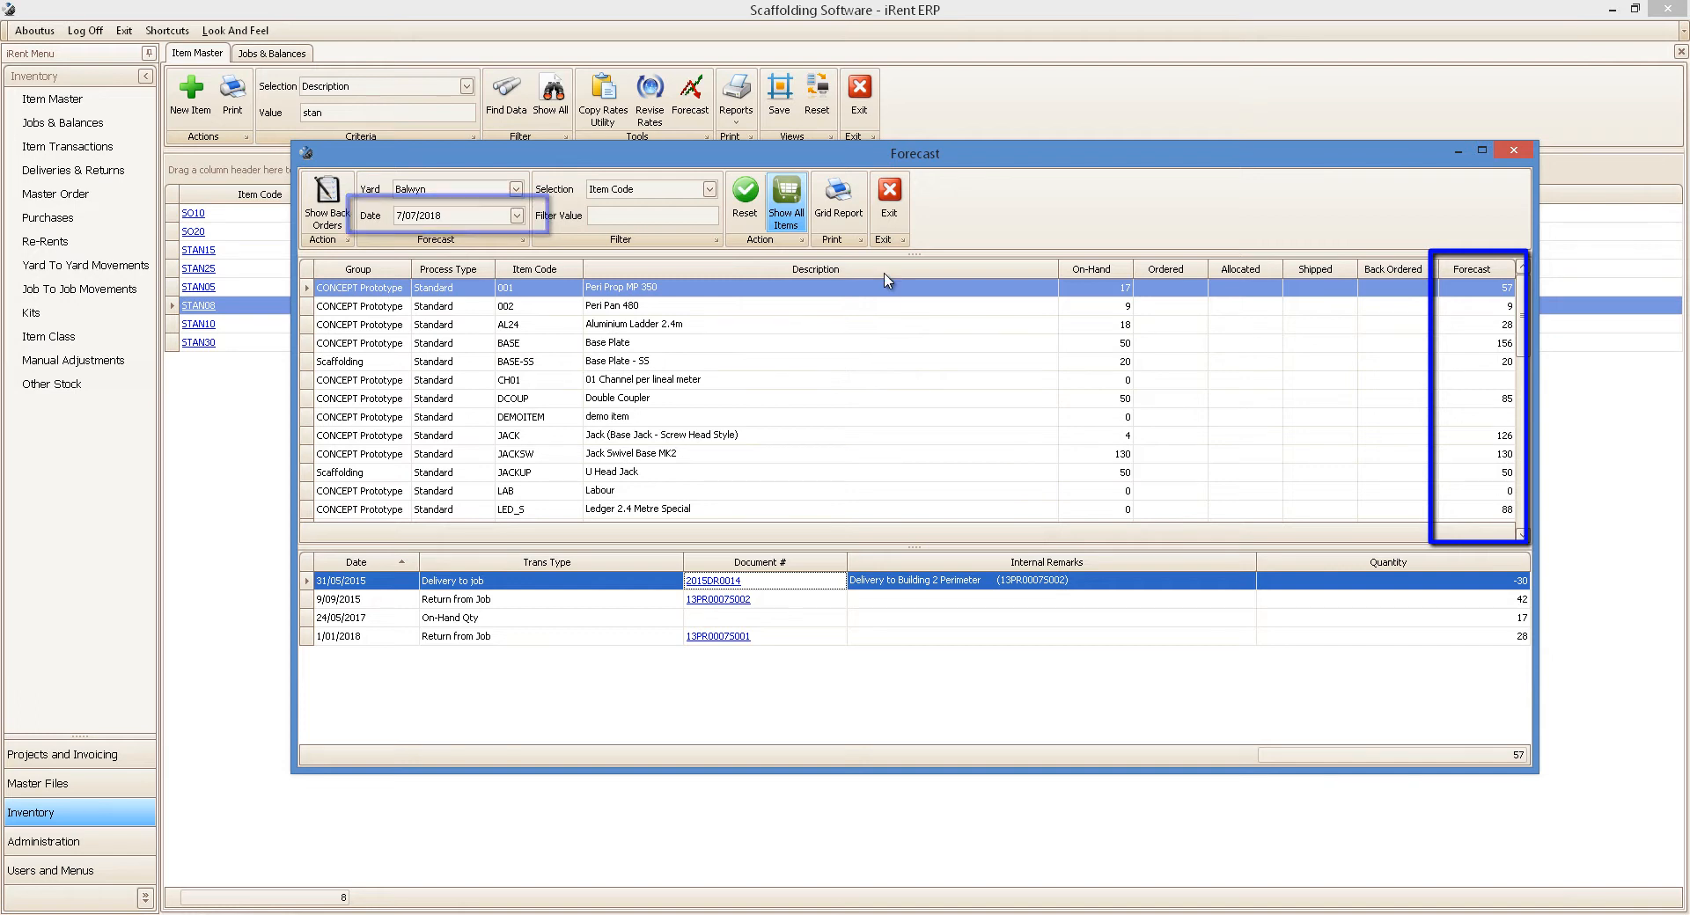
pyautogui.click(888, 203)
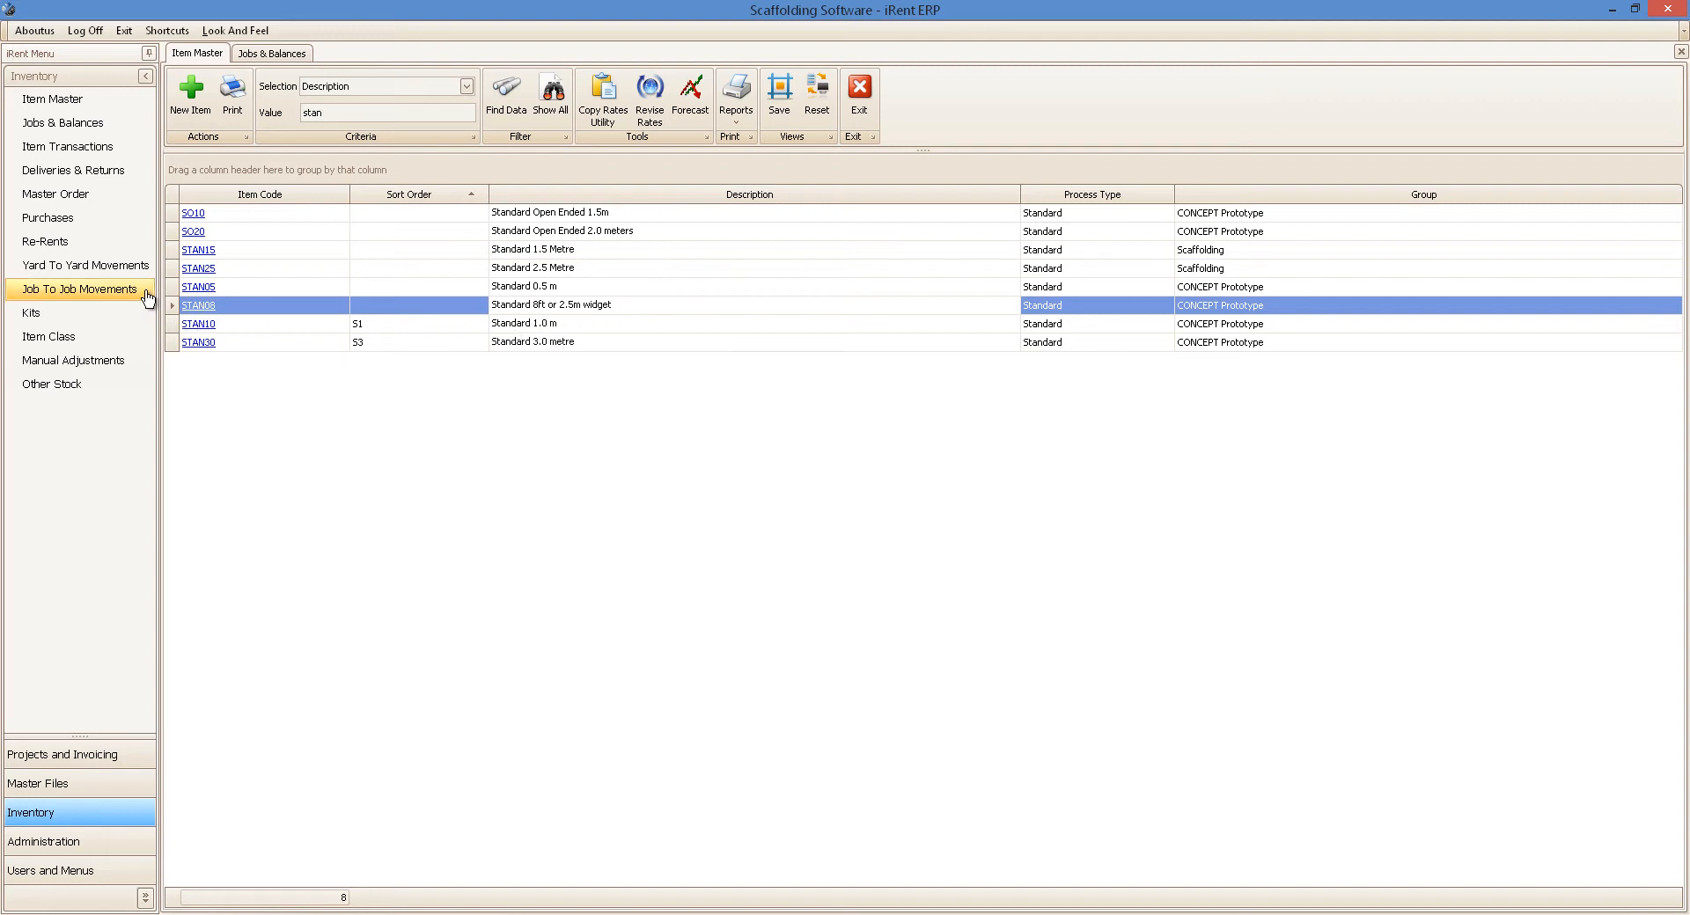
# Open Deliveries & Returns, set the To Date to 1/11/2018 and show all records in the range
pyautogui.click(88, 173)
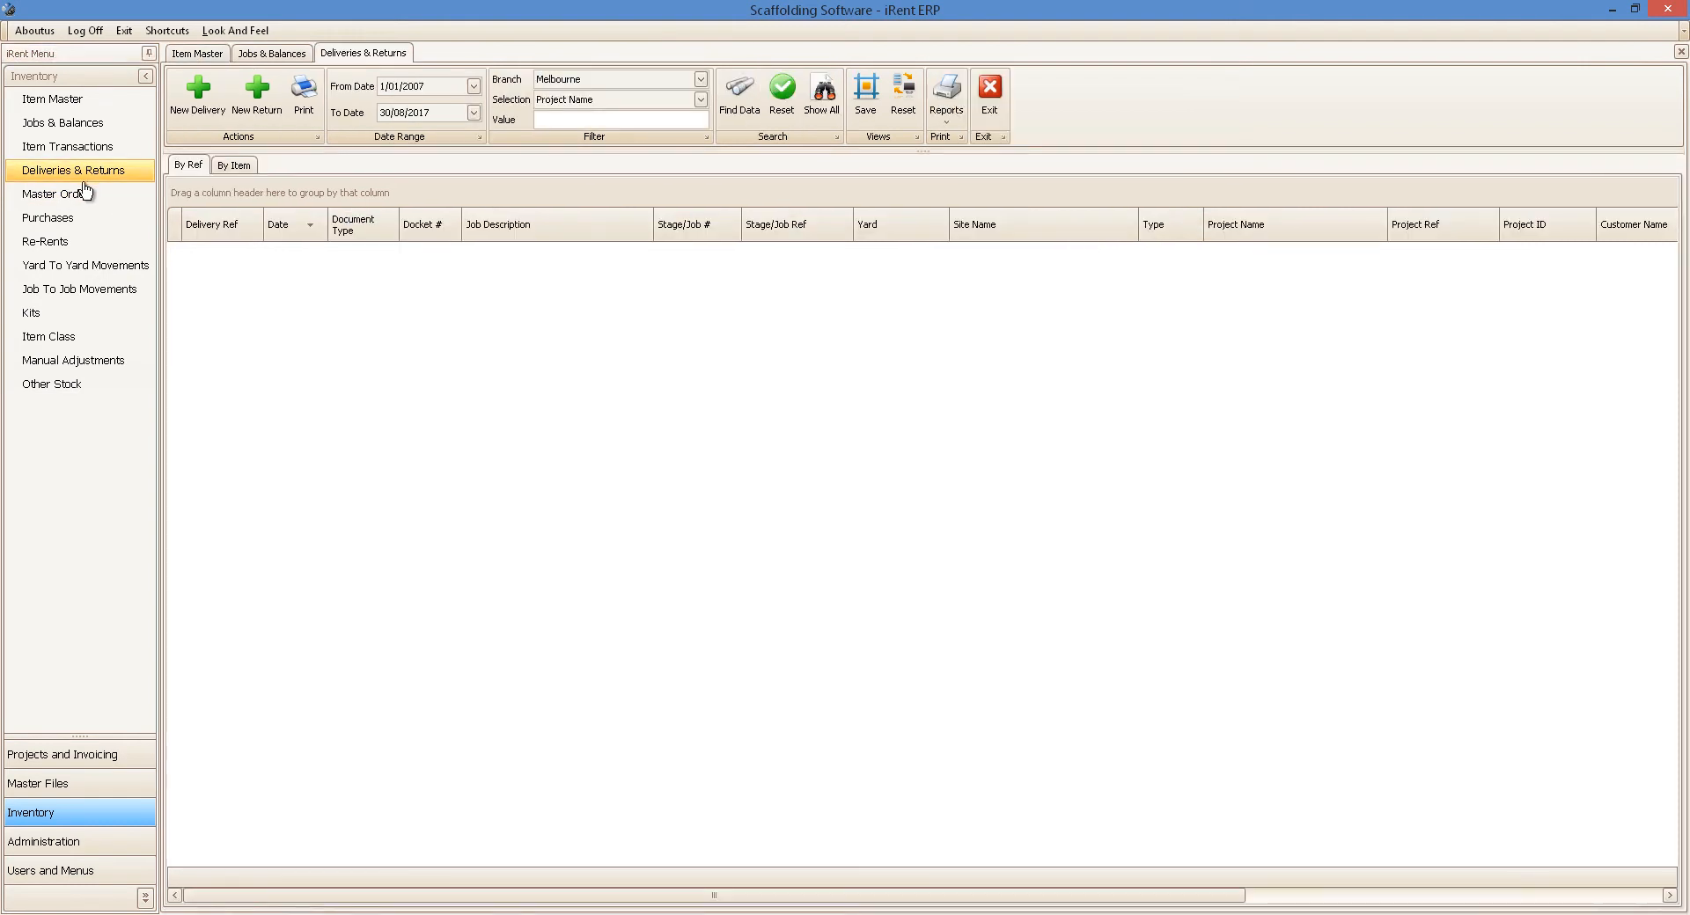
pyautogui.click(473, 113)
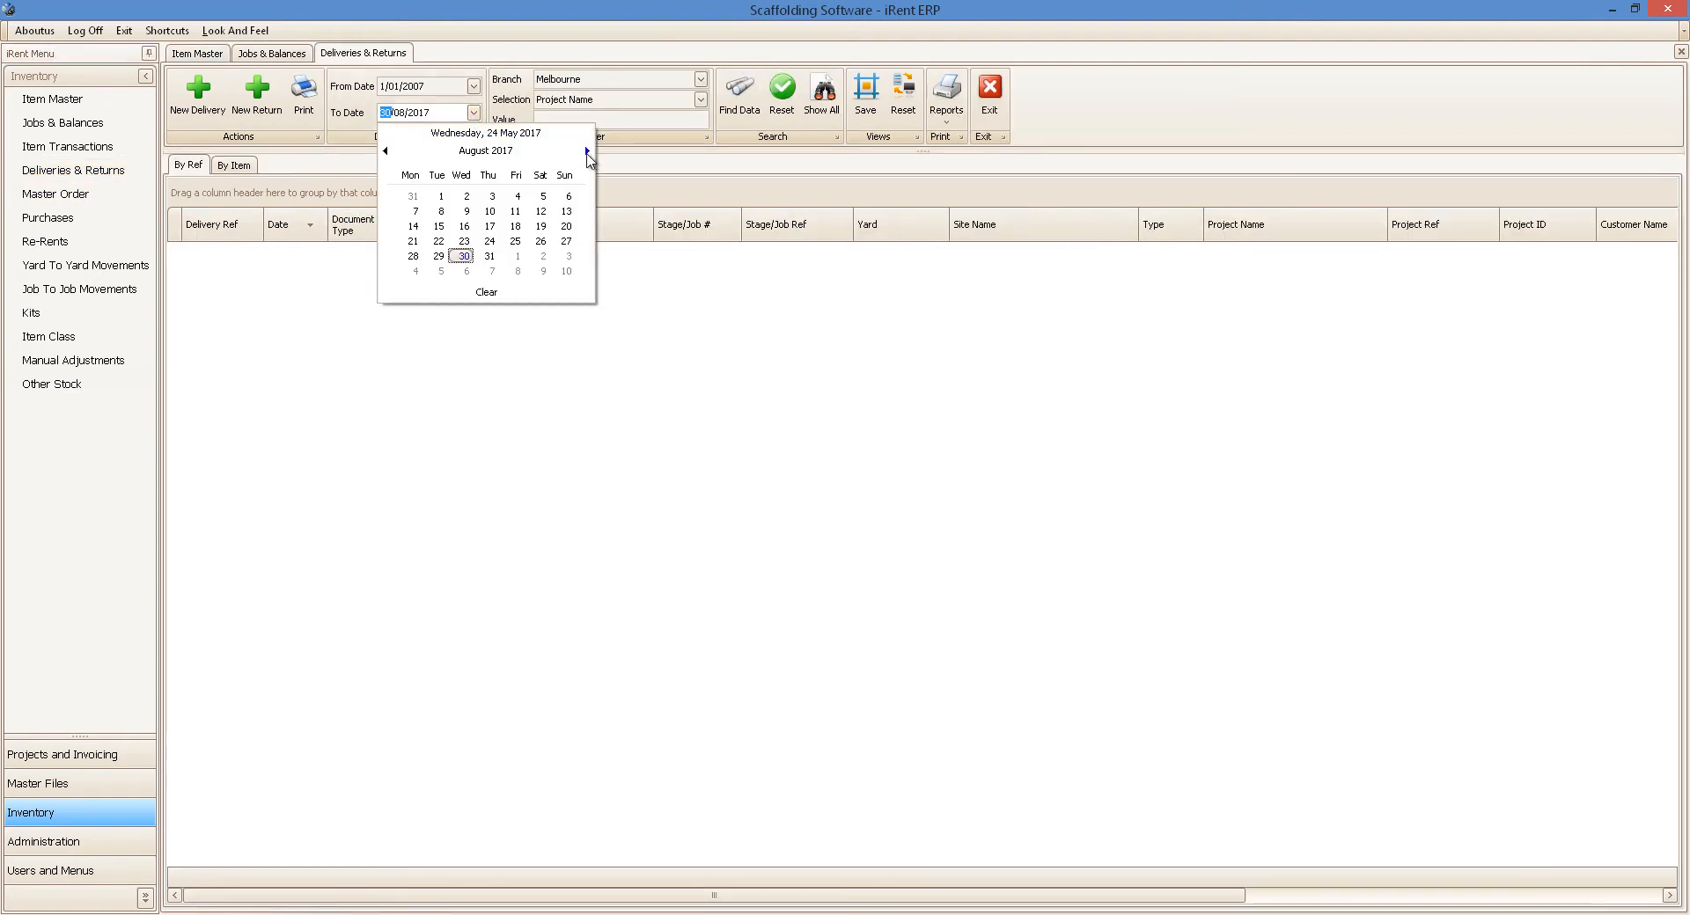
pyautogui.click(587, 152)
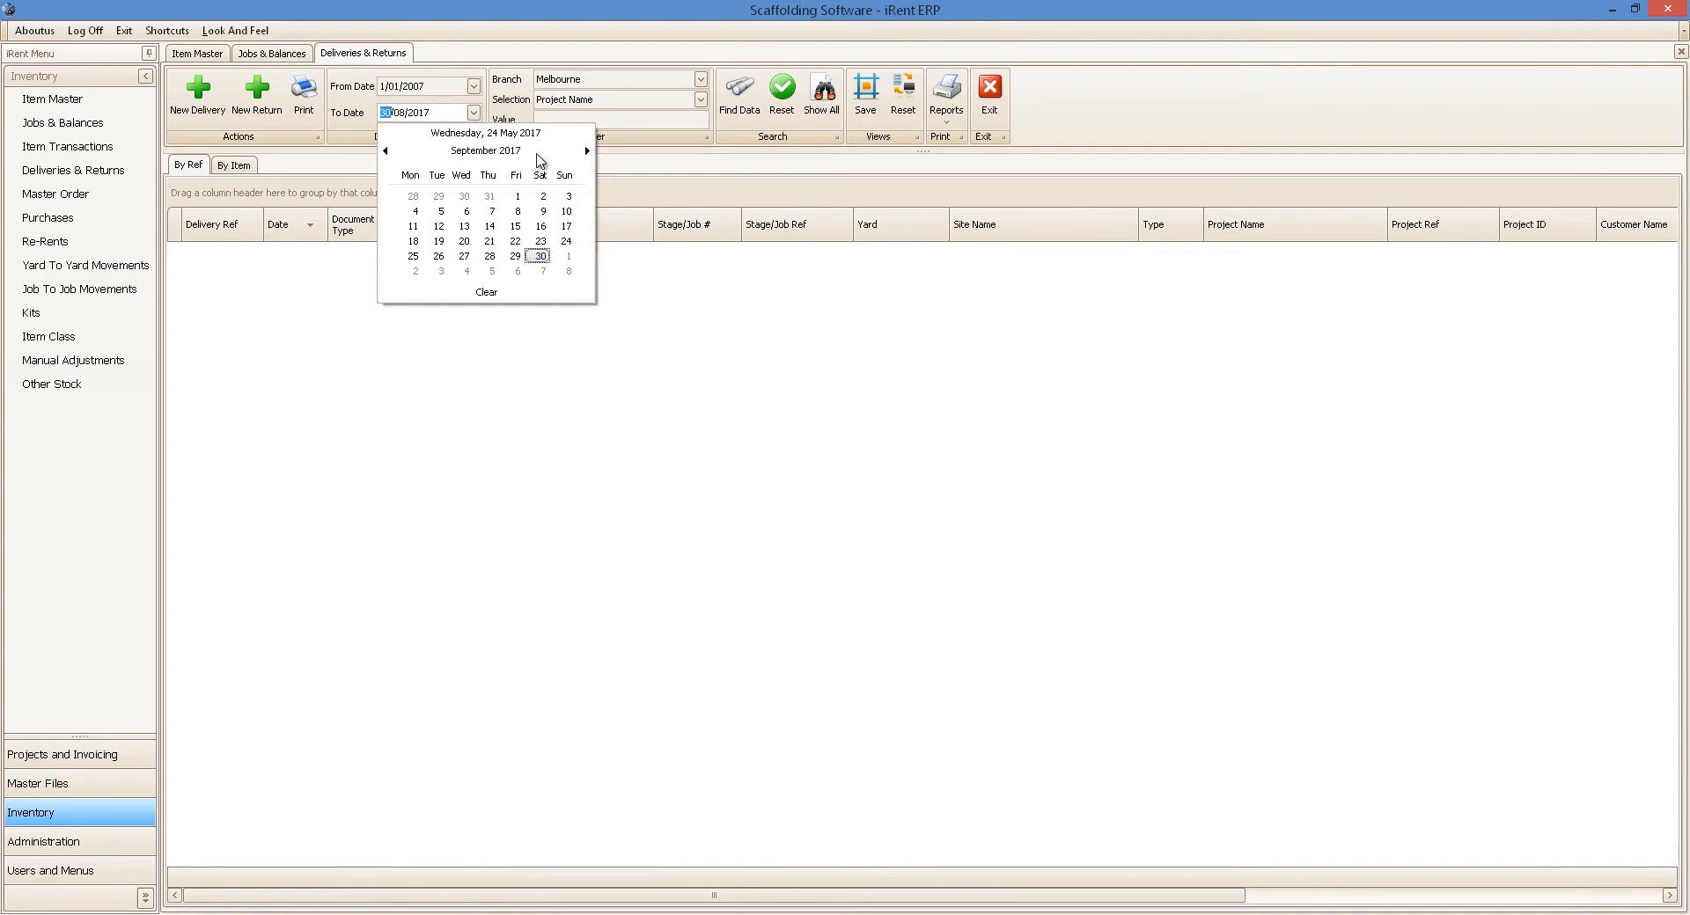
pyautogui.click(510, 151)
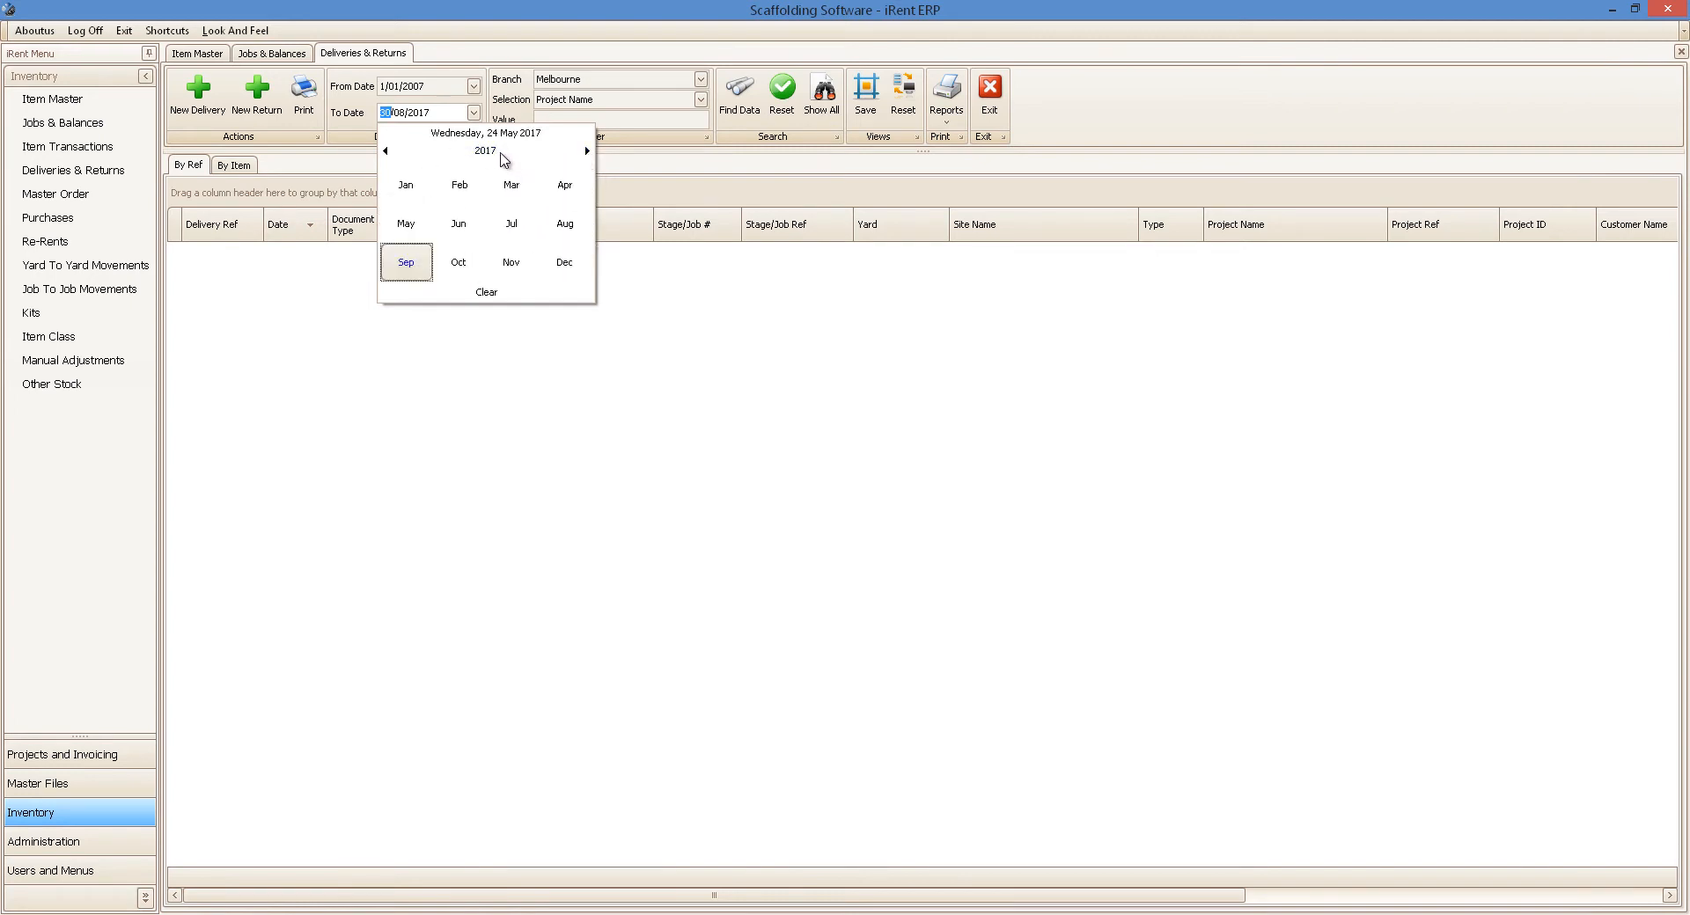
pyautogui.click(495, 154)
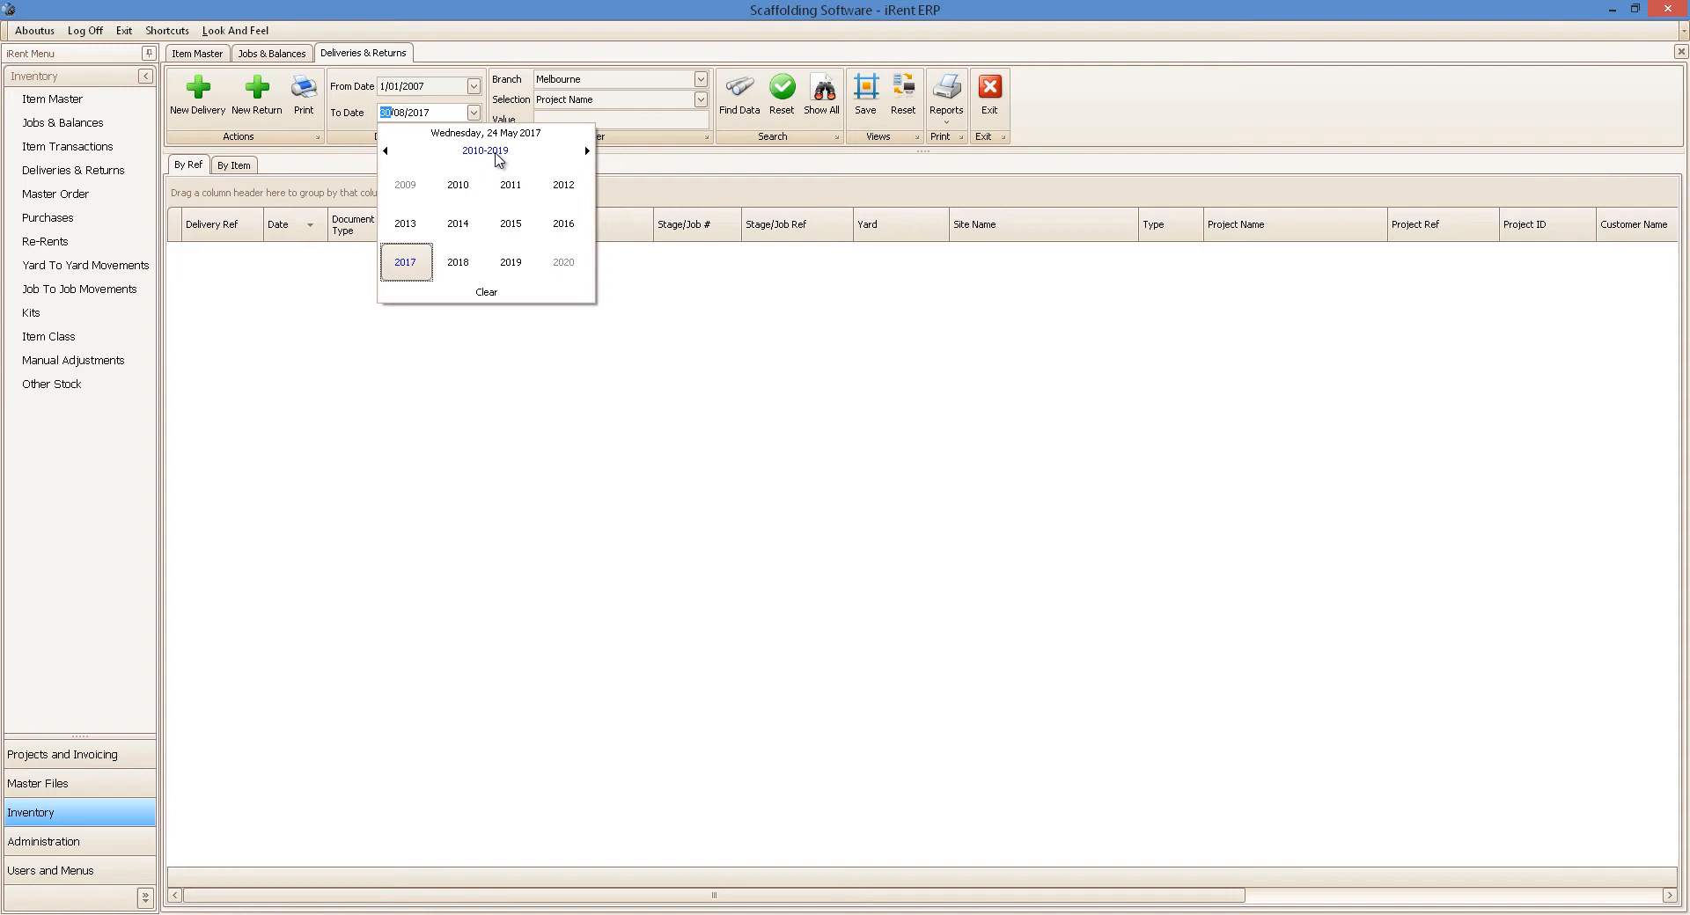
pyautogui.click(458, 262)
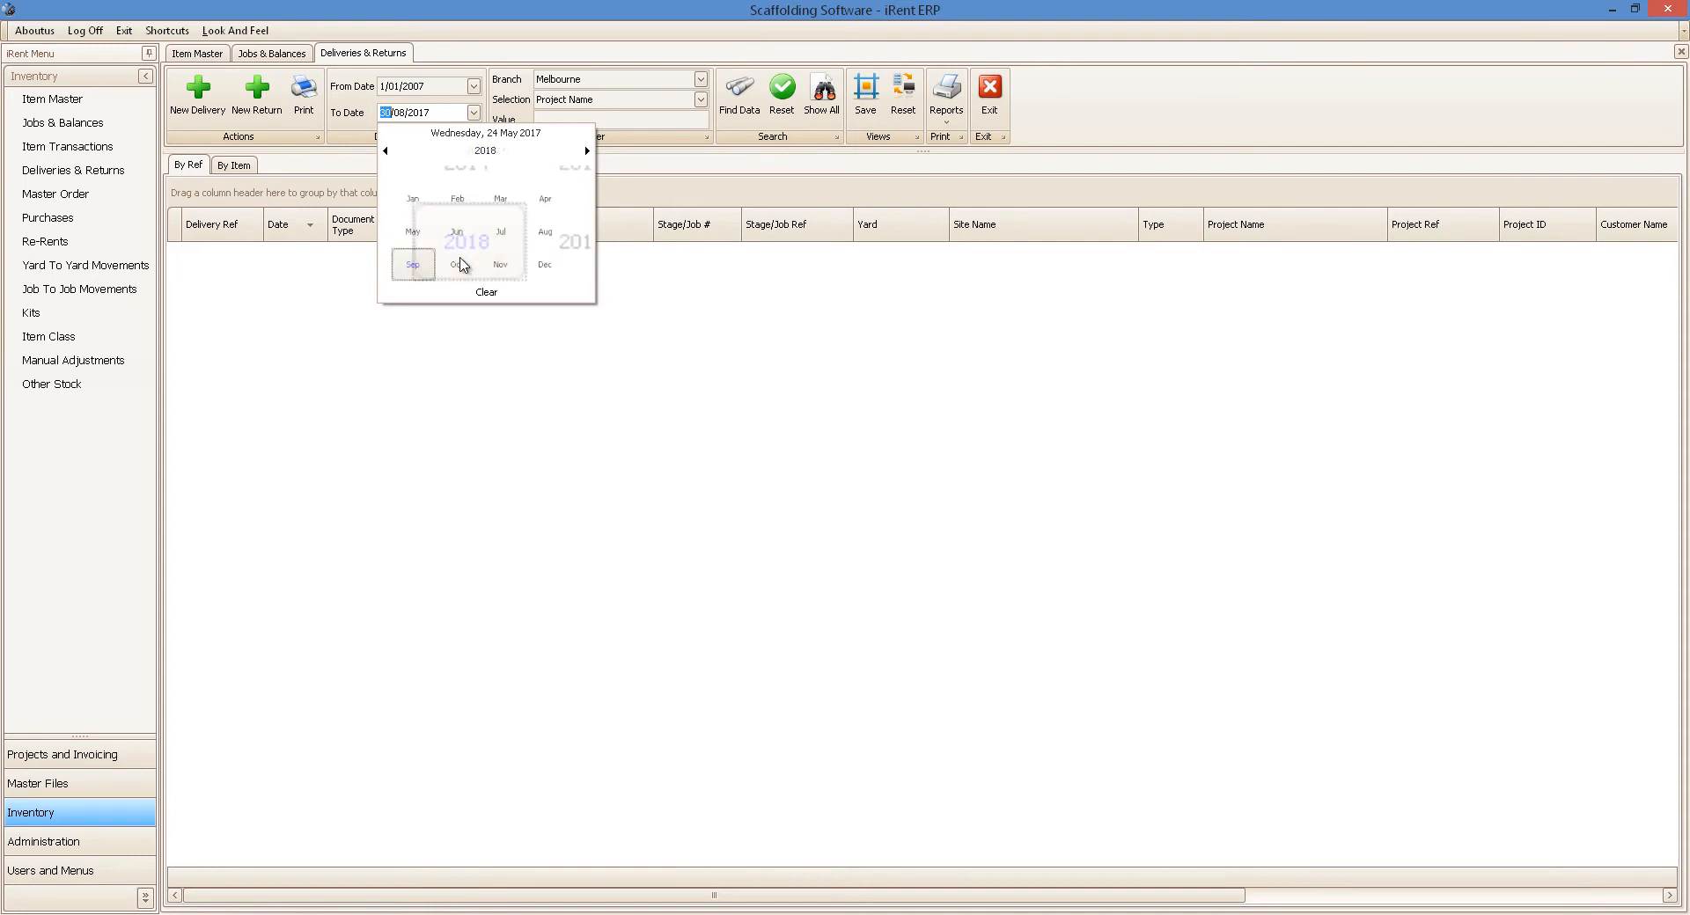
pyautogui.click(503, 269)
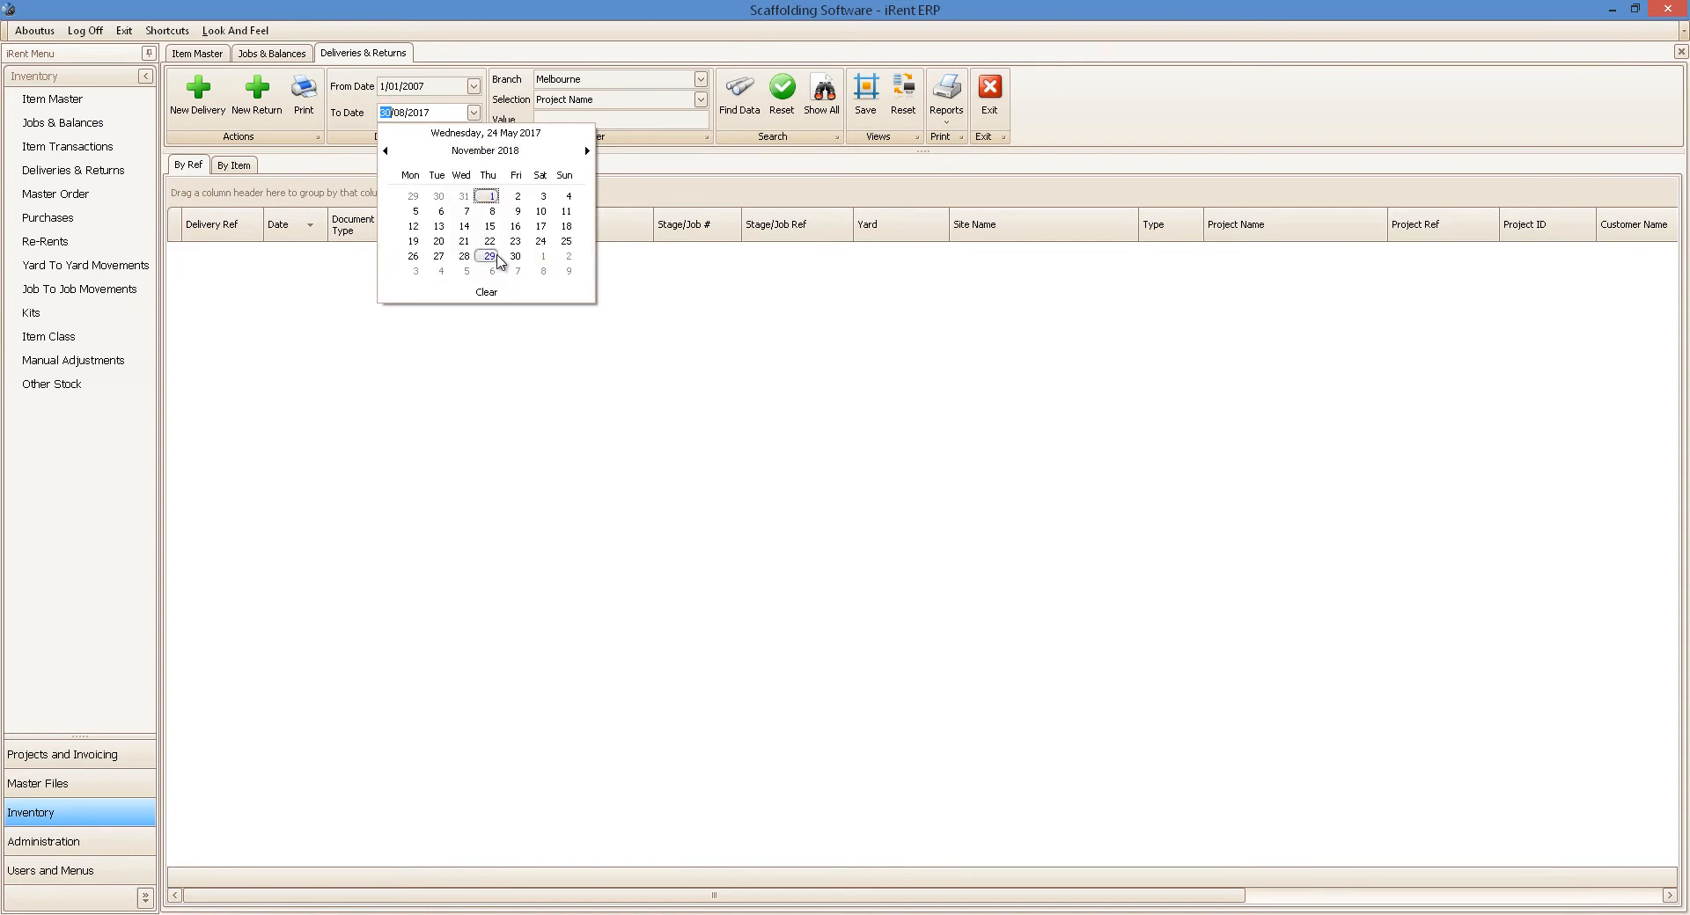
pyautogui.click(491, 198)
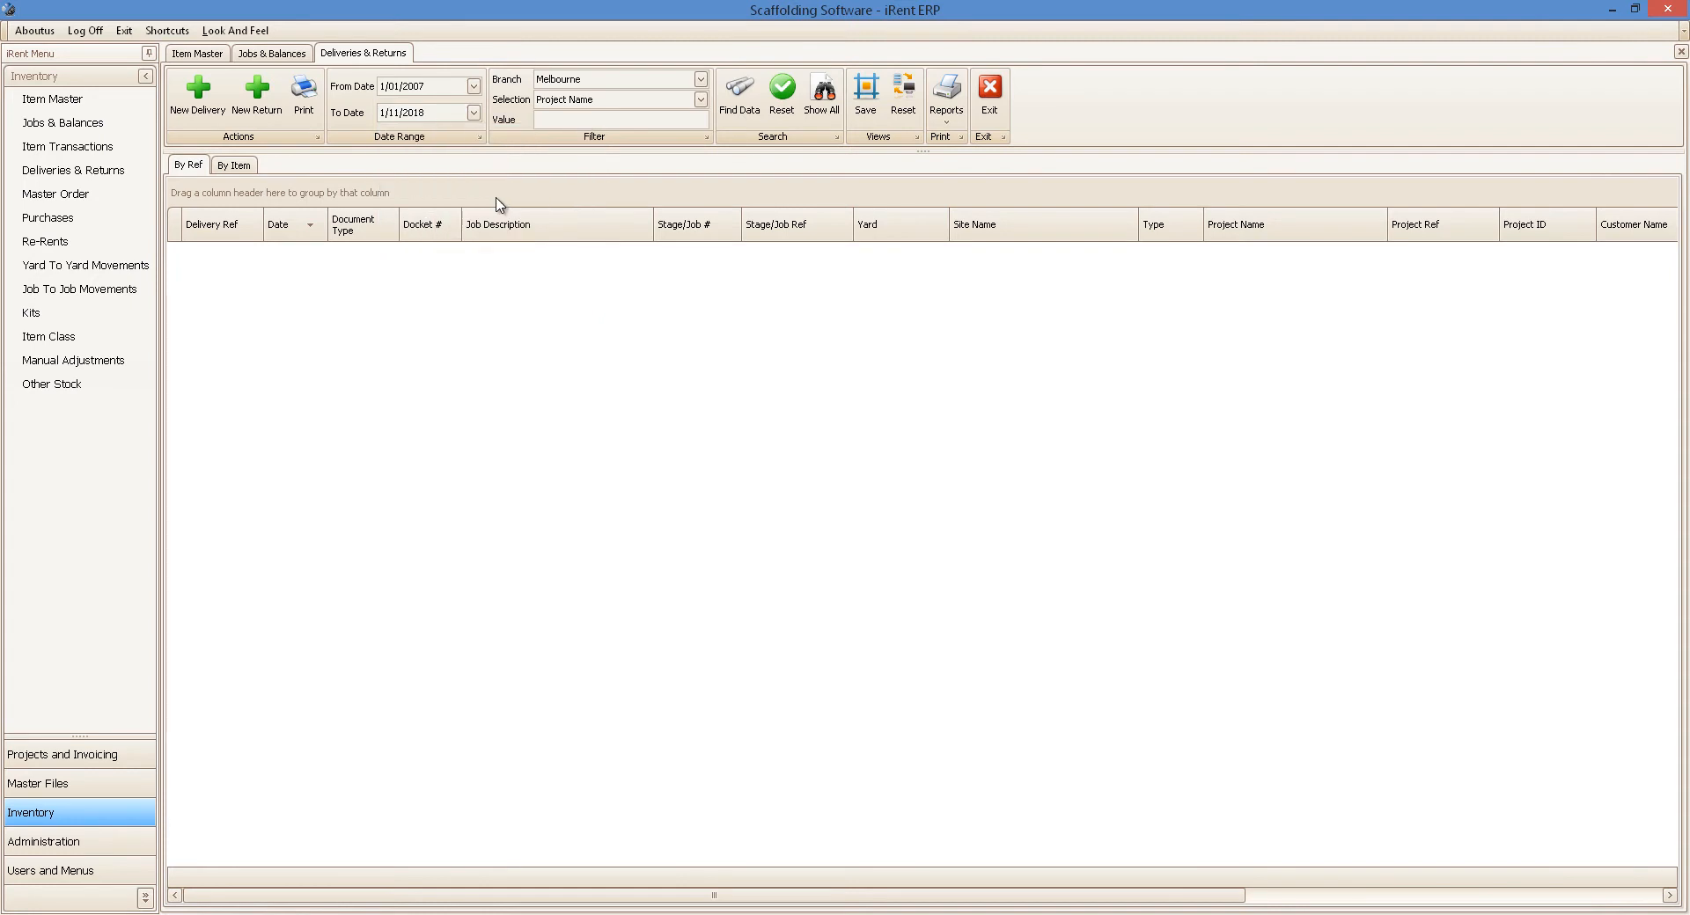
pyautogui.click(821, 97)
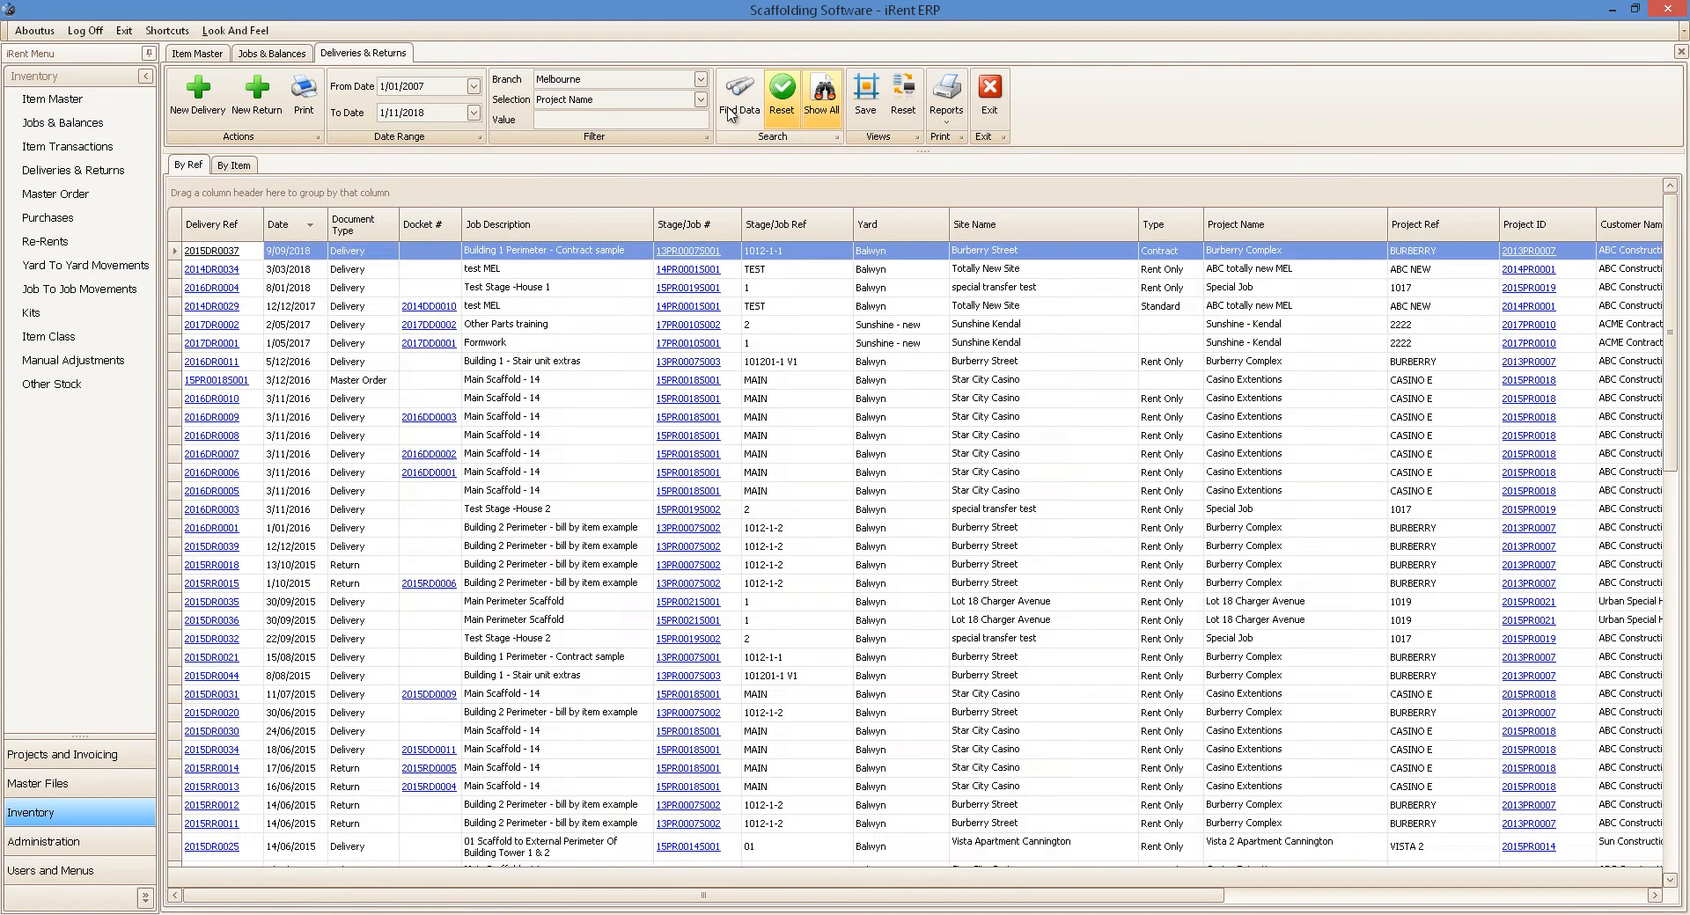
# Filter the deliveries by project name "bur" and open the Burberry Complex delivery dated 9/09/2018
pyautogui.click(622, 118)
pyautogui.write('bur')
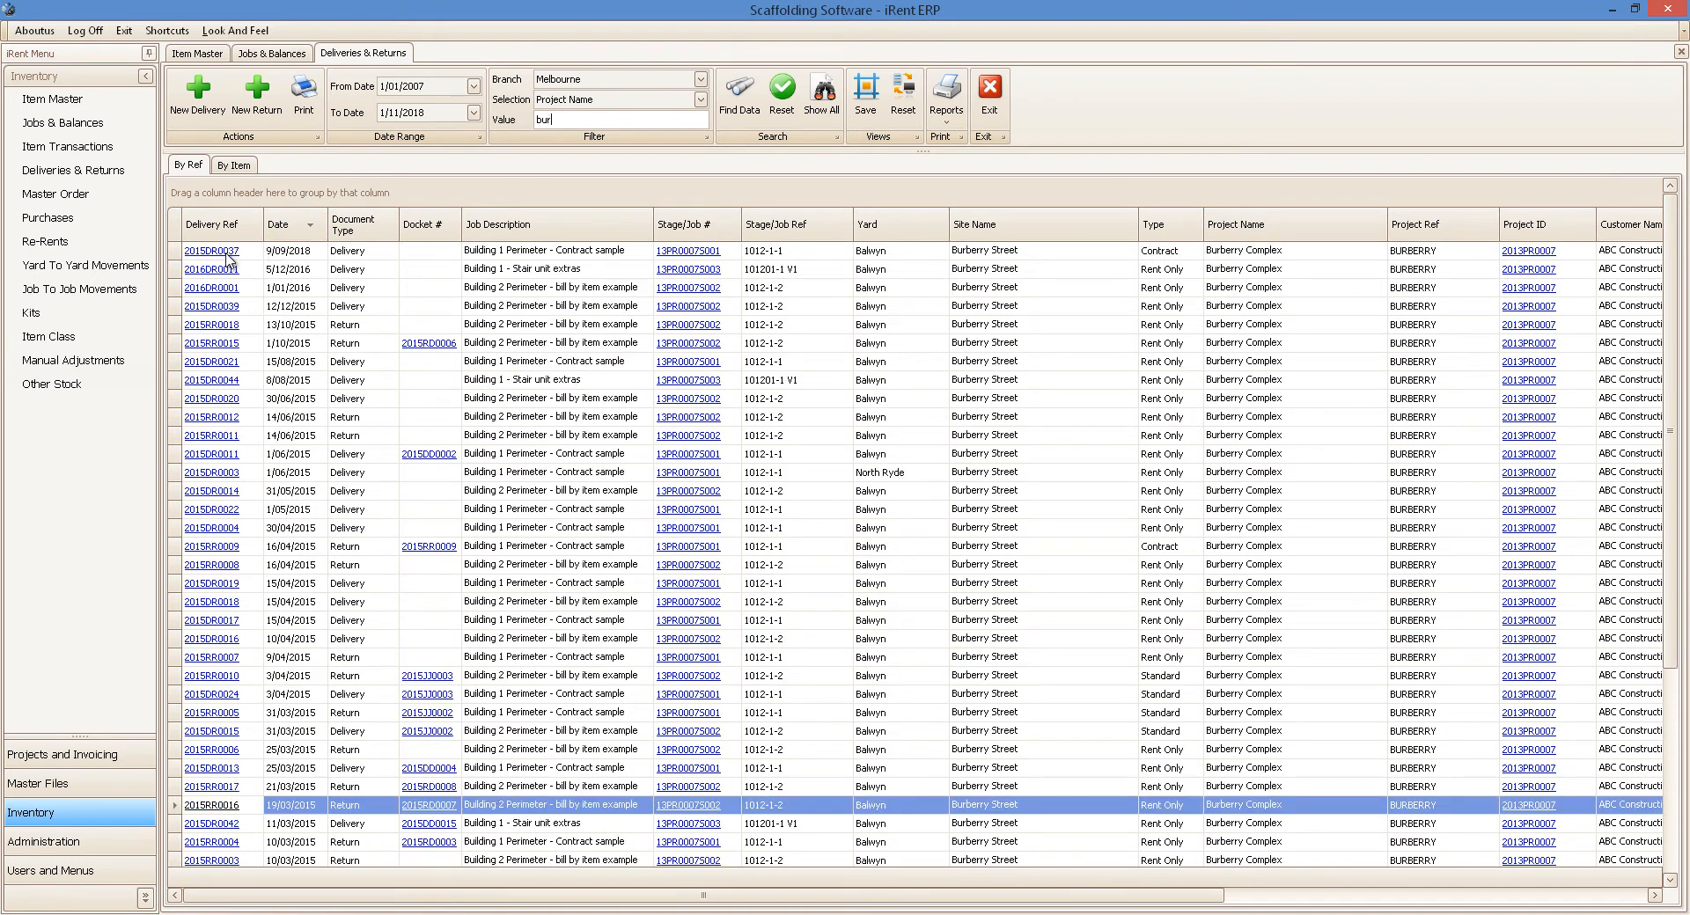
pyautogui.click(227, 255)
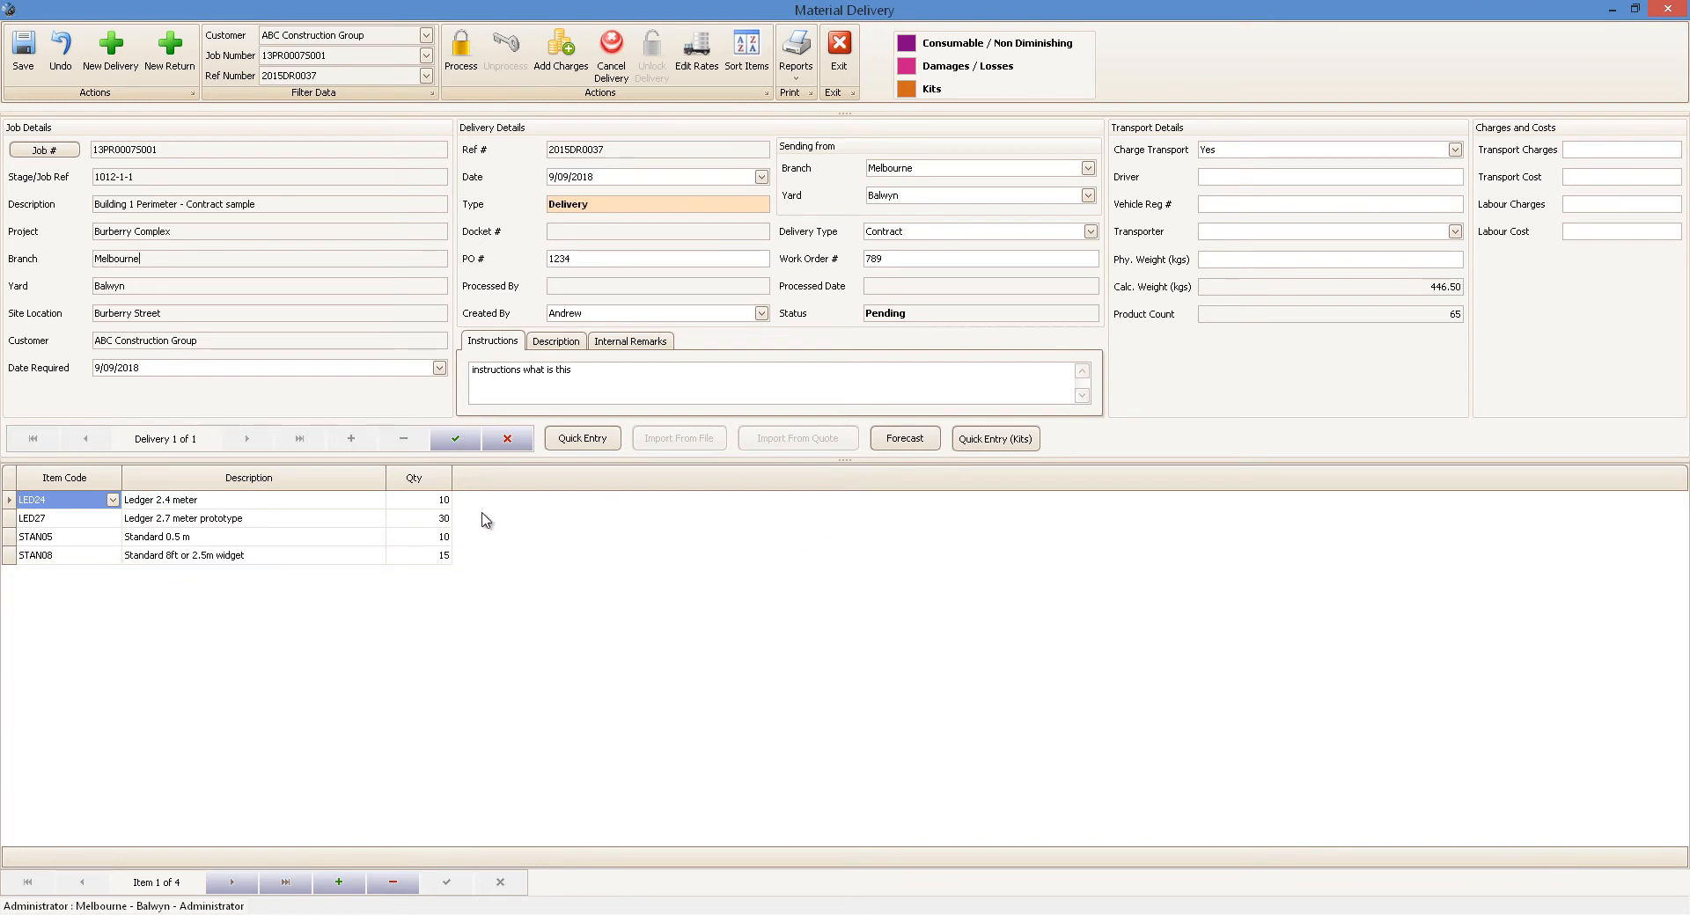
# Set the STAN08 quantity on the delivery to 200, choosing to continue, and open the forecast for this delivery
pyautogui.click(428, 558)
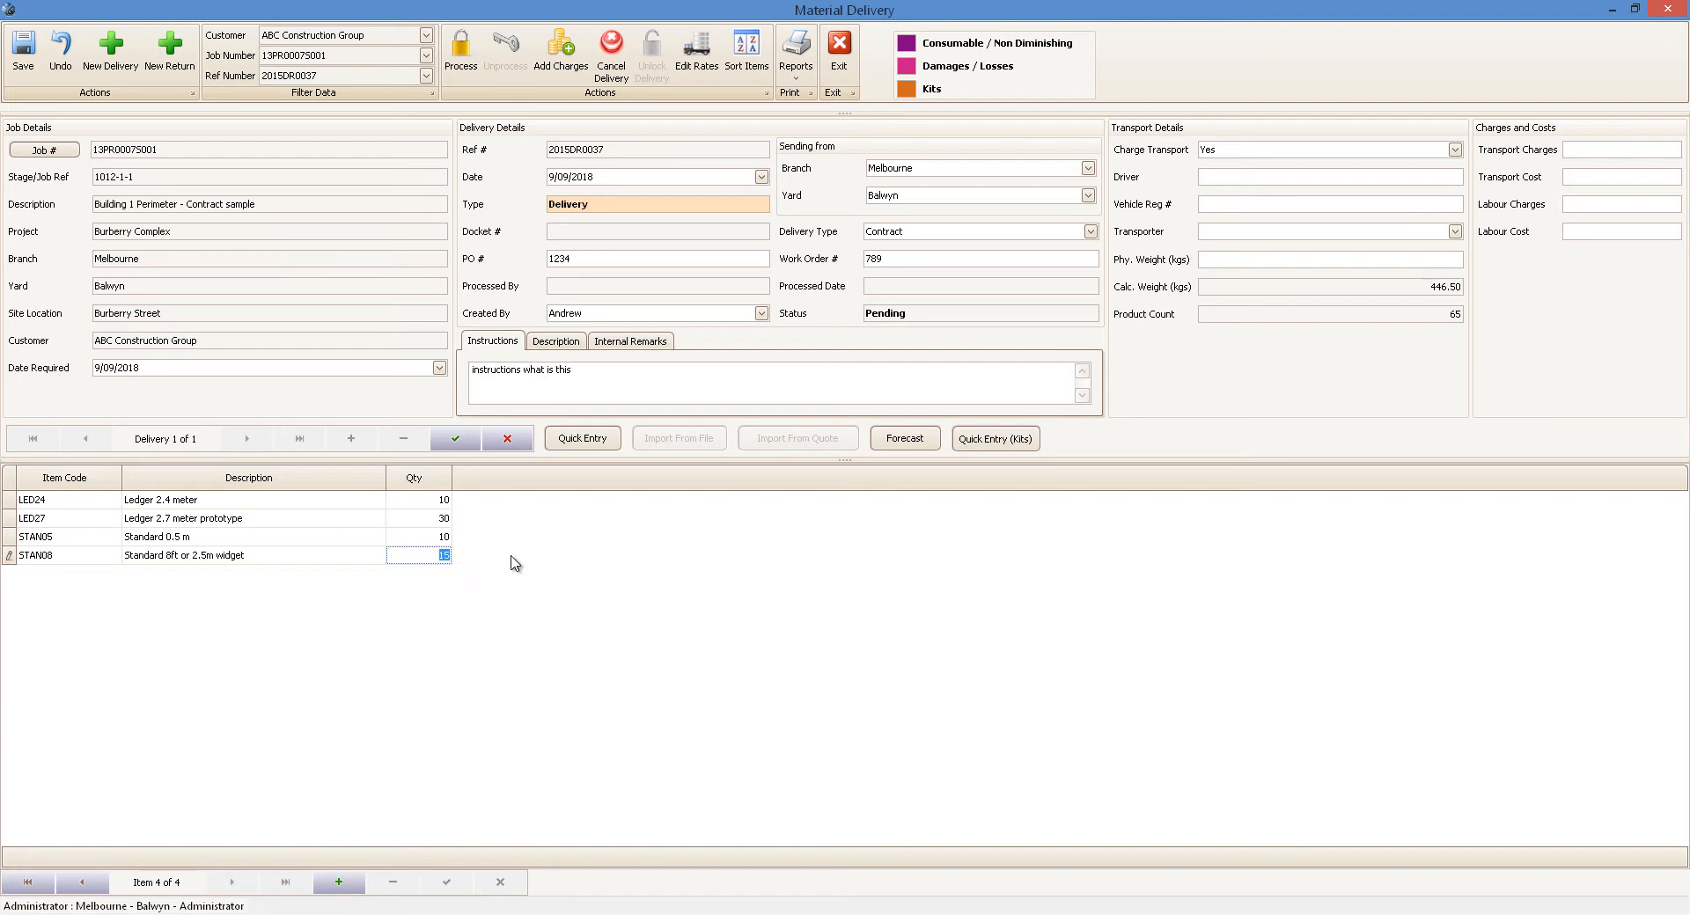
pyautogui.write('200')
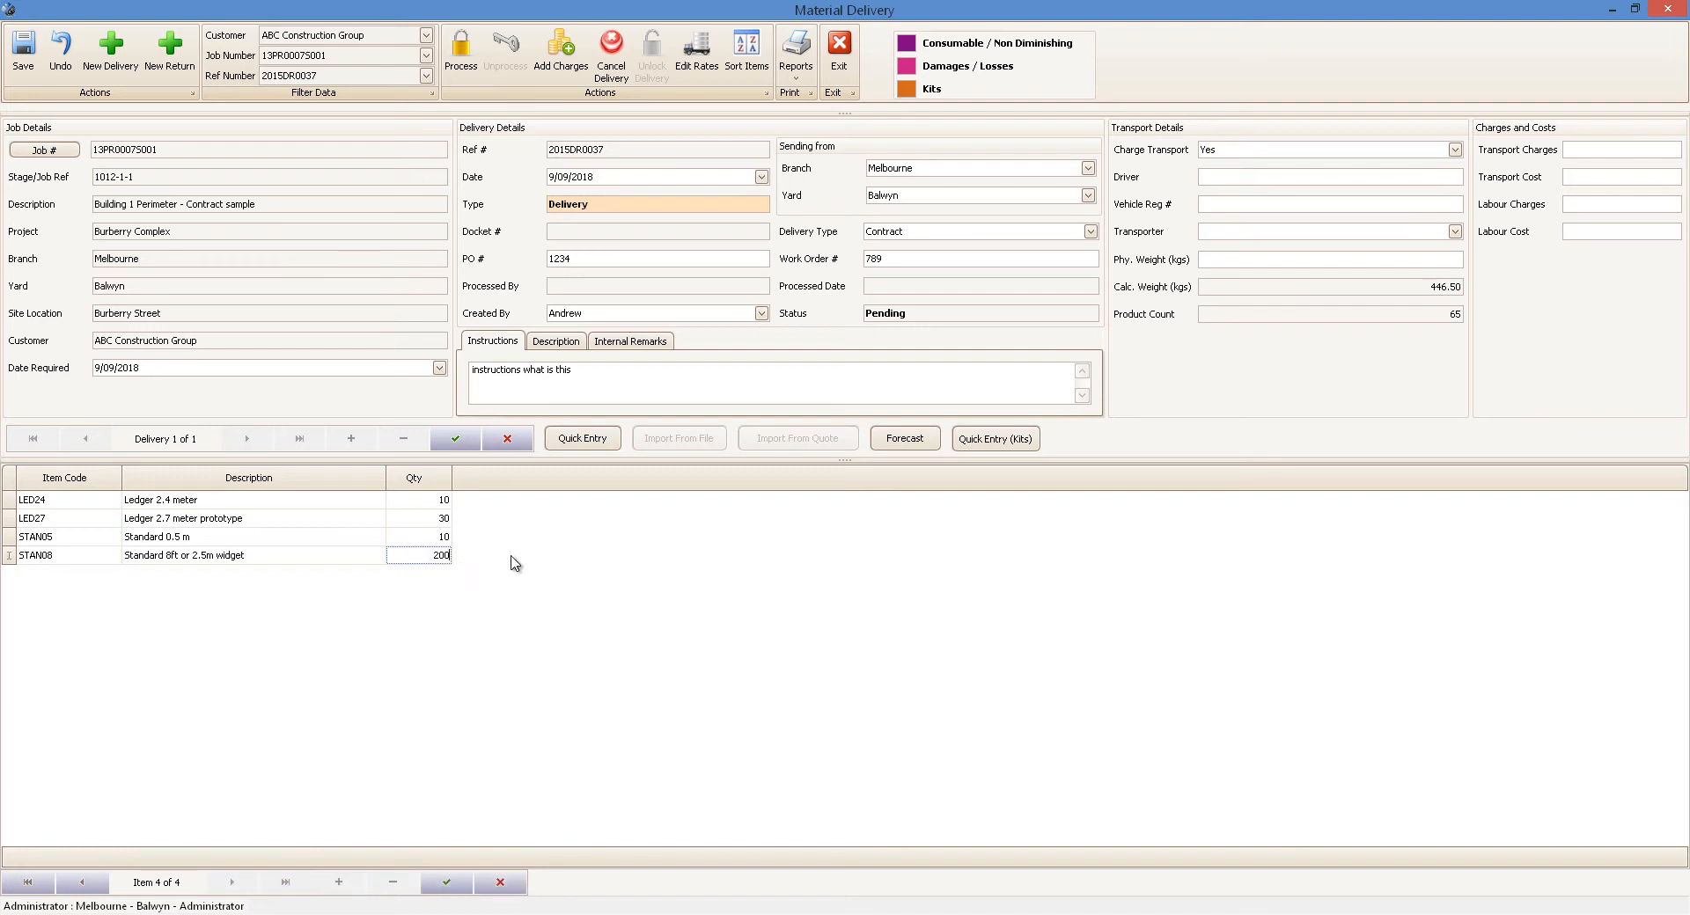
pyautogui.press('Return')
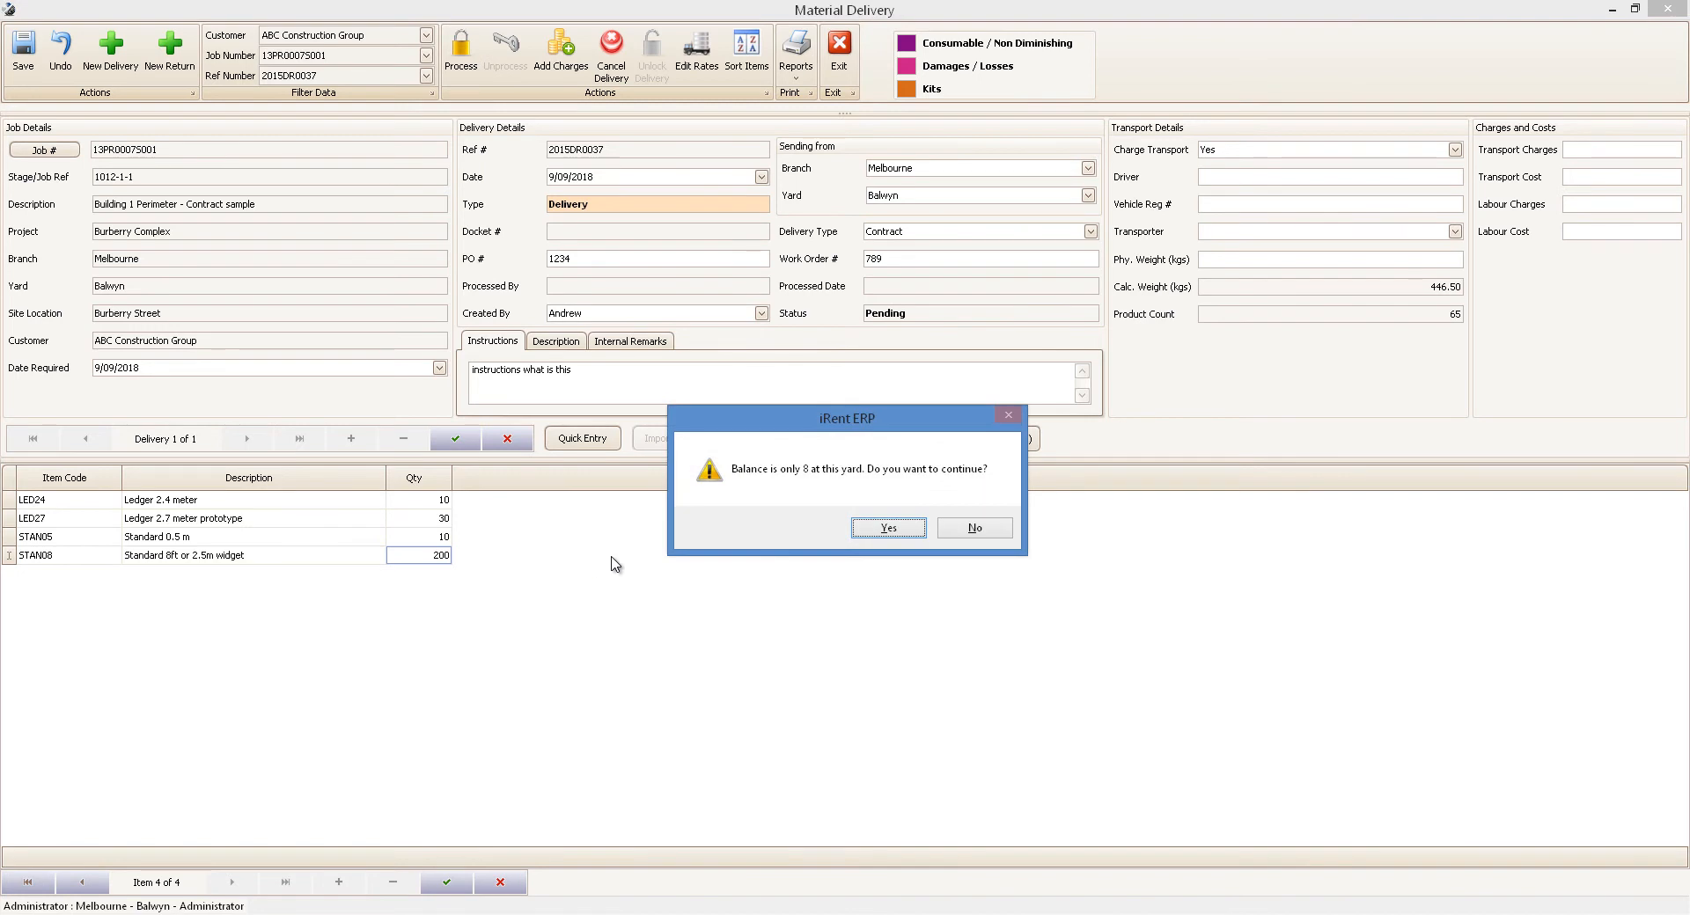
pyautogui.click(888, 528)
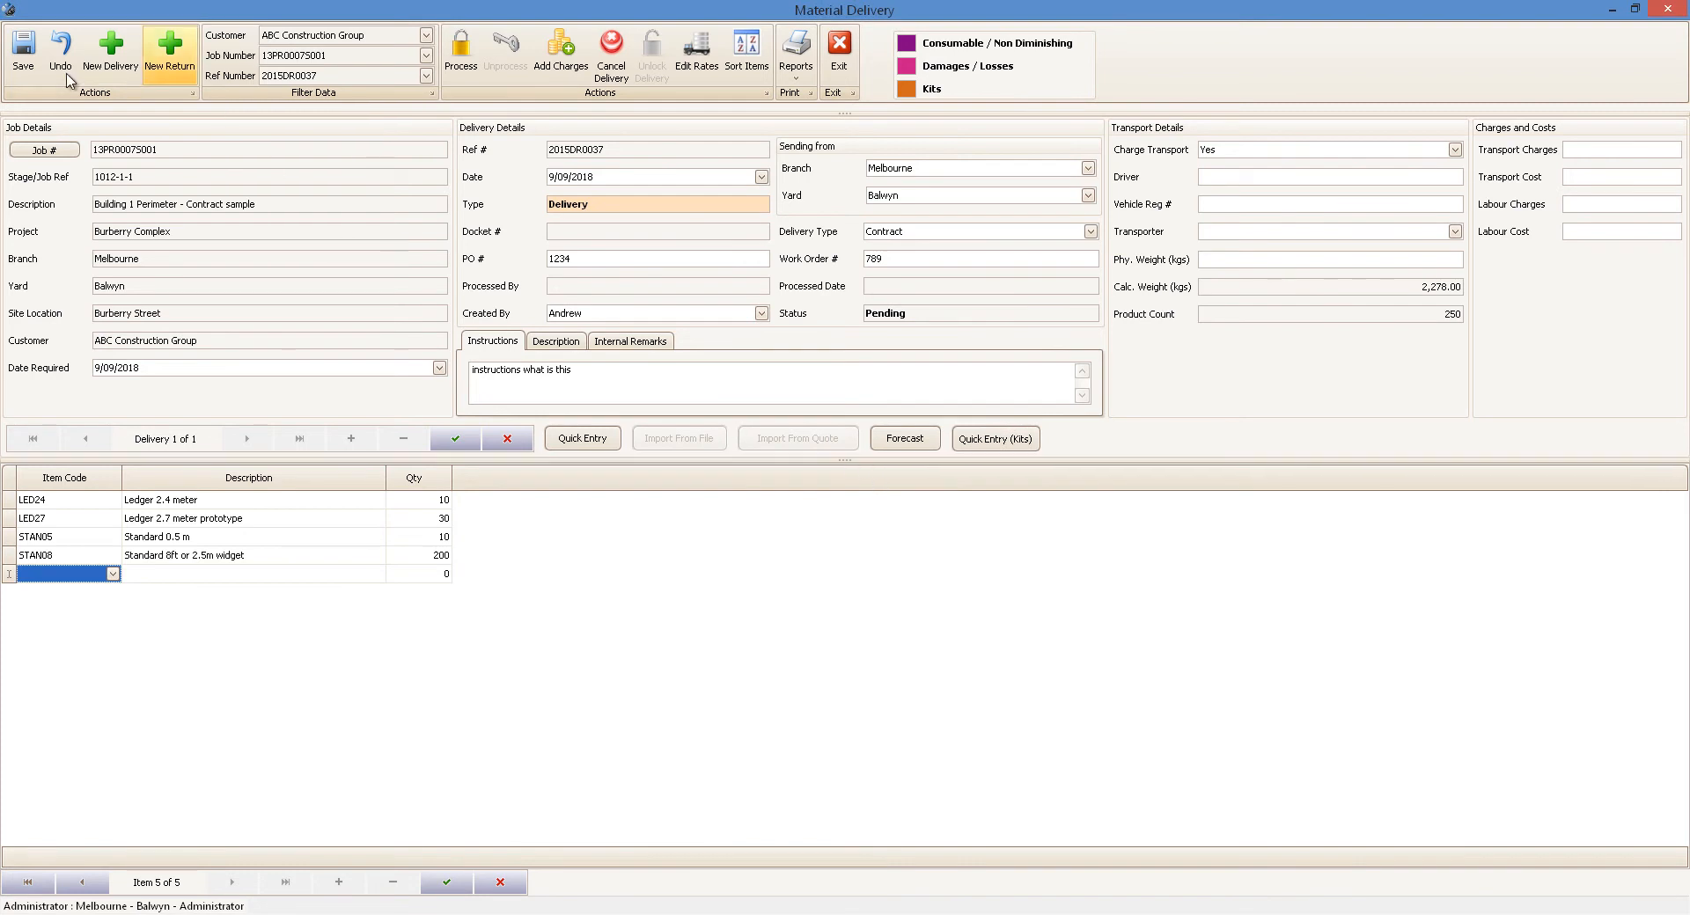
pyautogui.press('Escape')
pyautogui.click(905, 438)
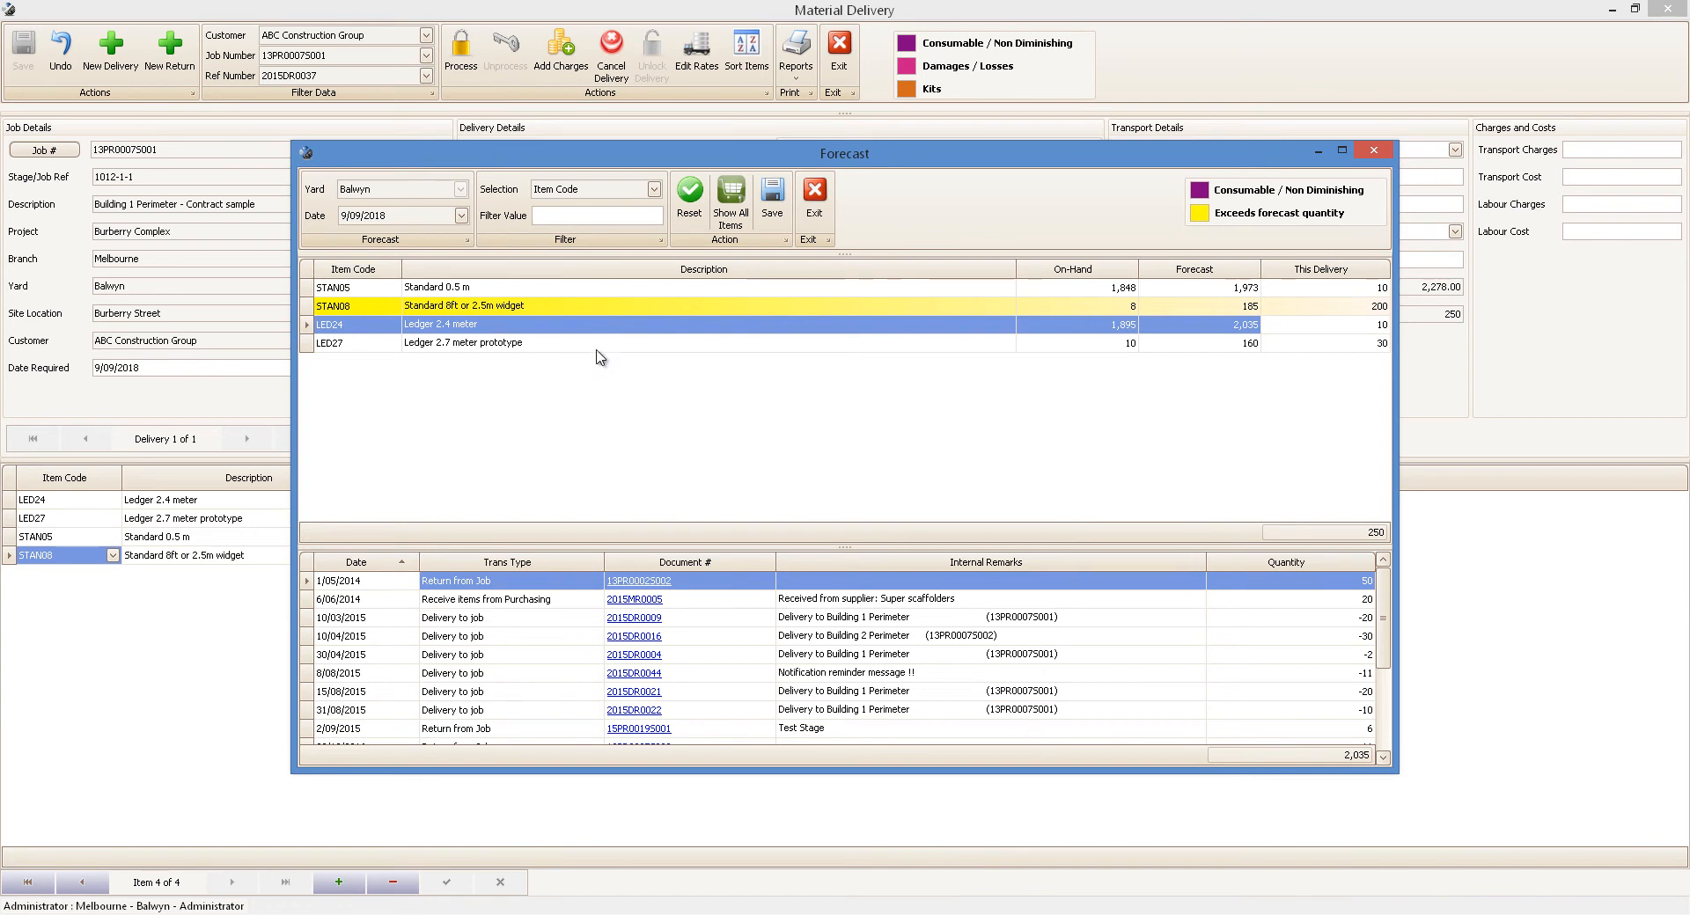
# Examine the STAN08 forecast transactions, check the delivery's forecast with the date set to 2/02/2018, and close the forecast
pyautogui.click(557, 312)
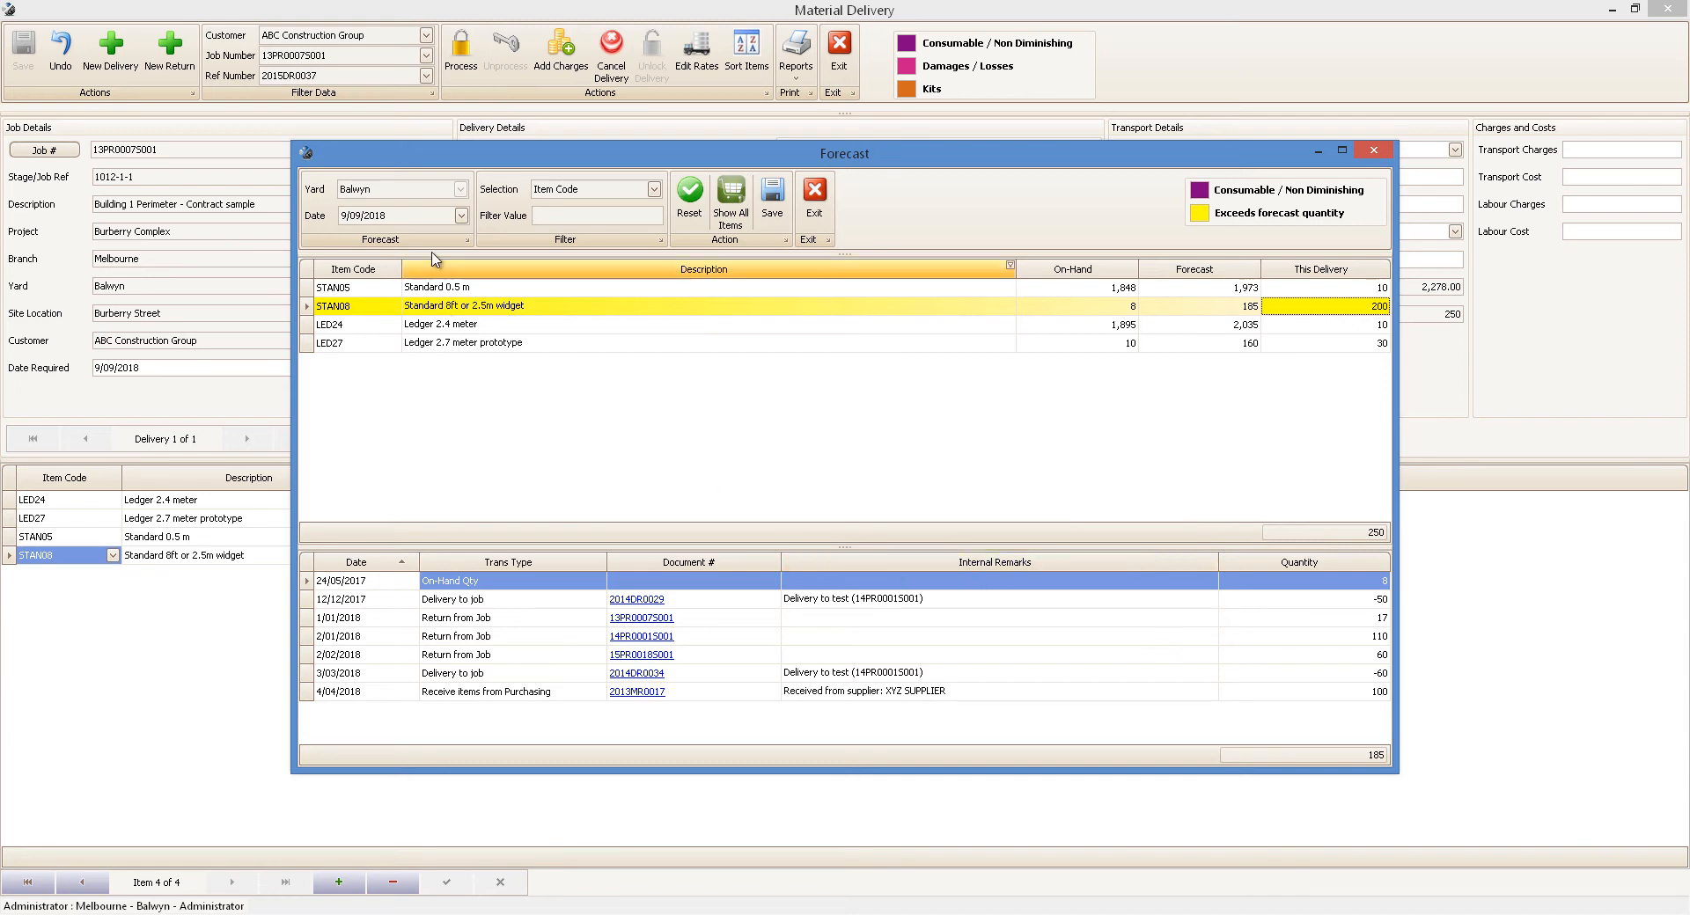
pyautogui.click(460, 216)
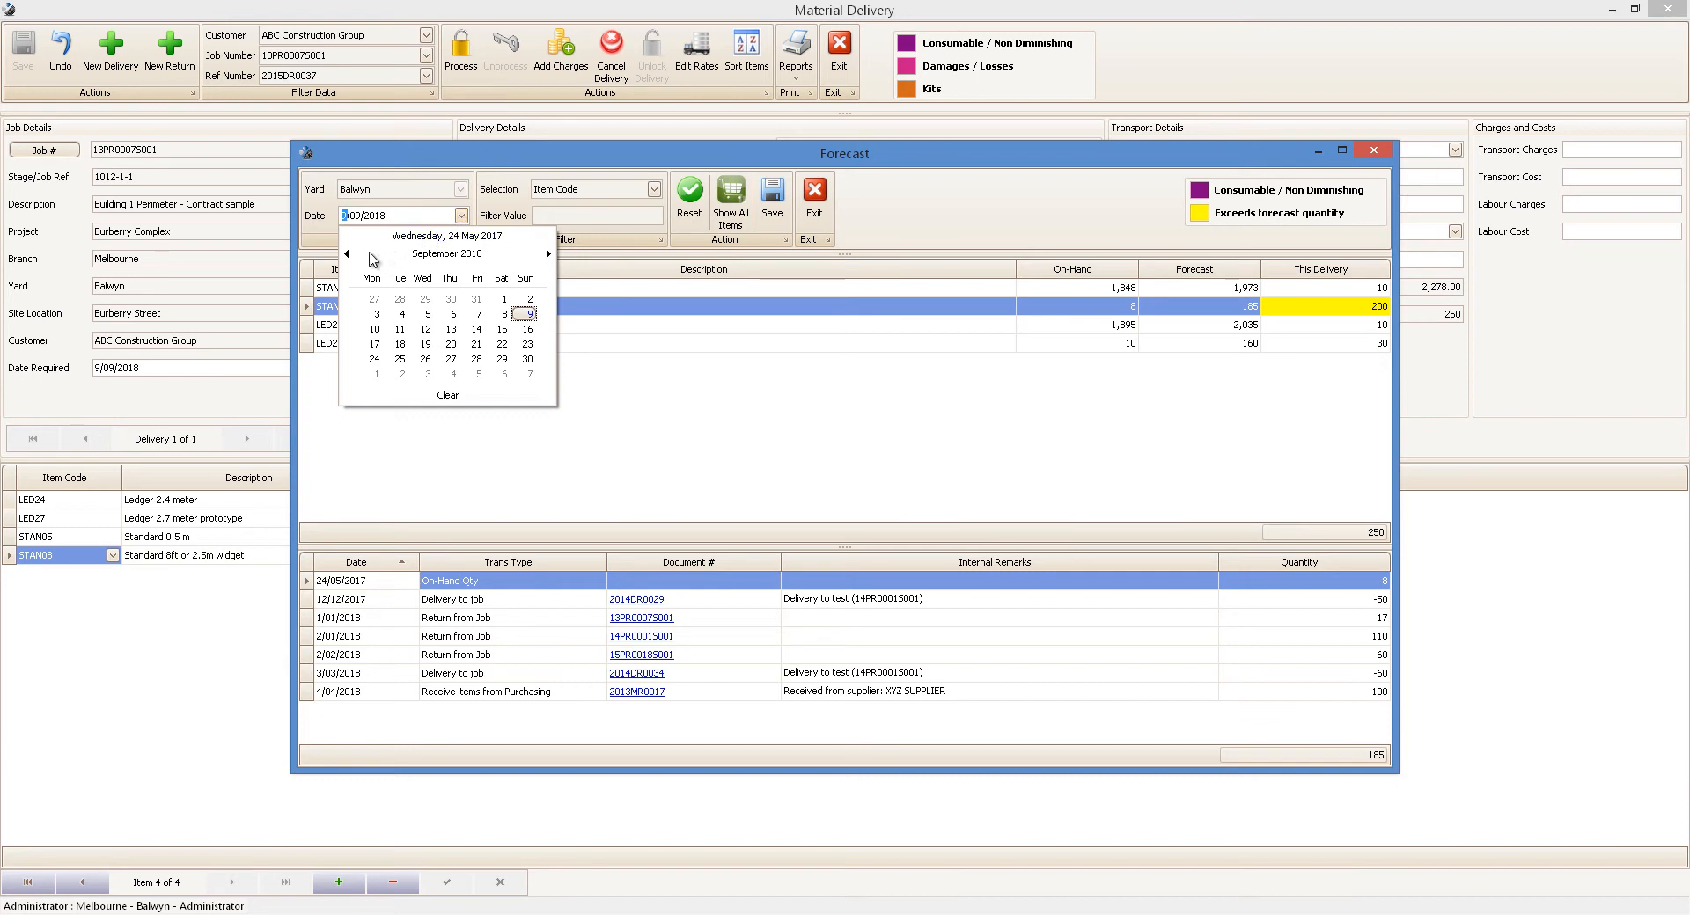
pyautogui.click(422, 256)
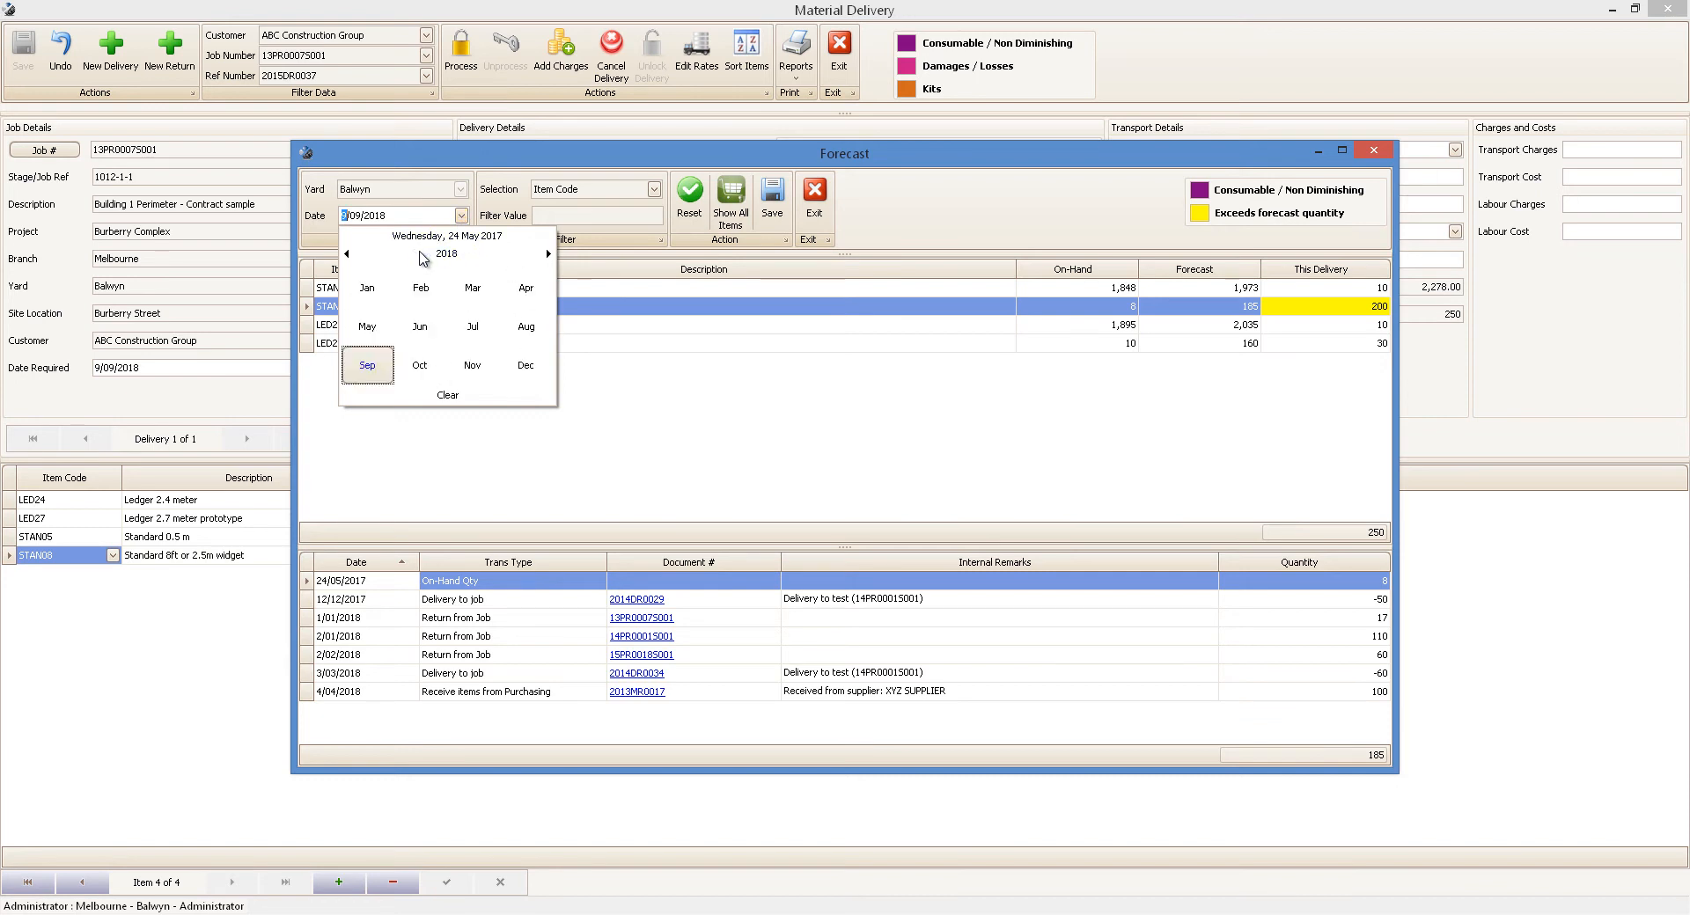
pyautogui.click(421, 288)
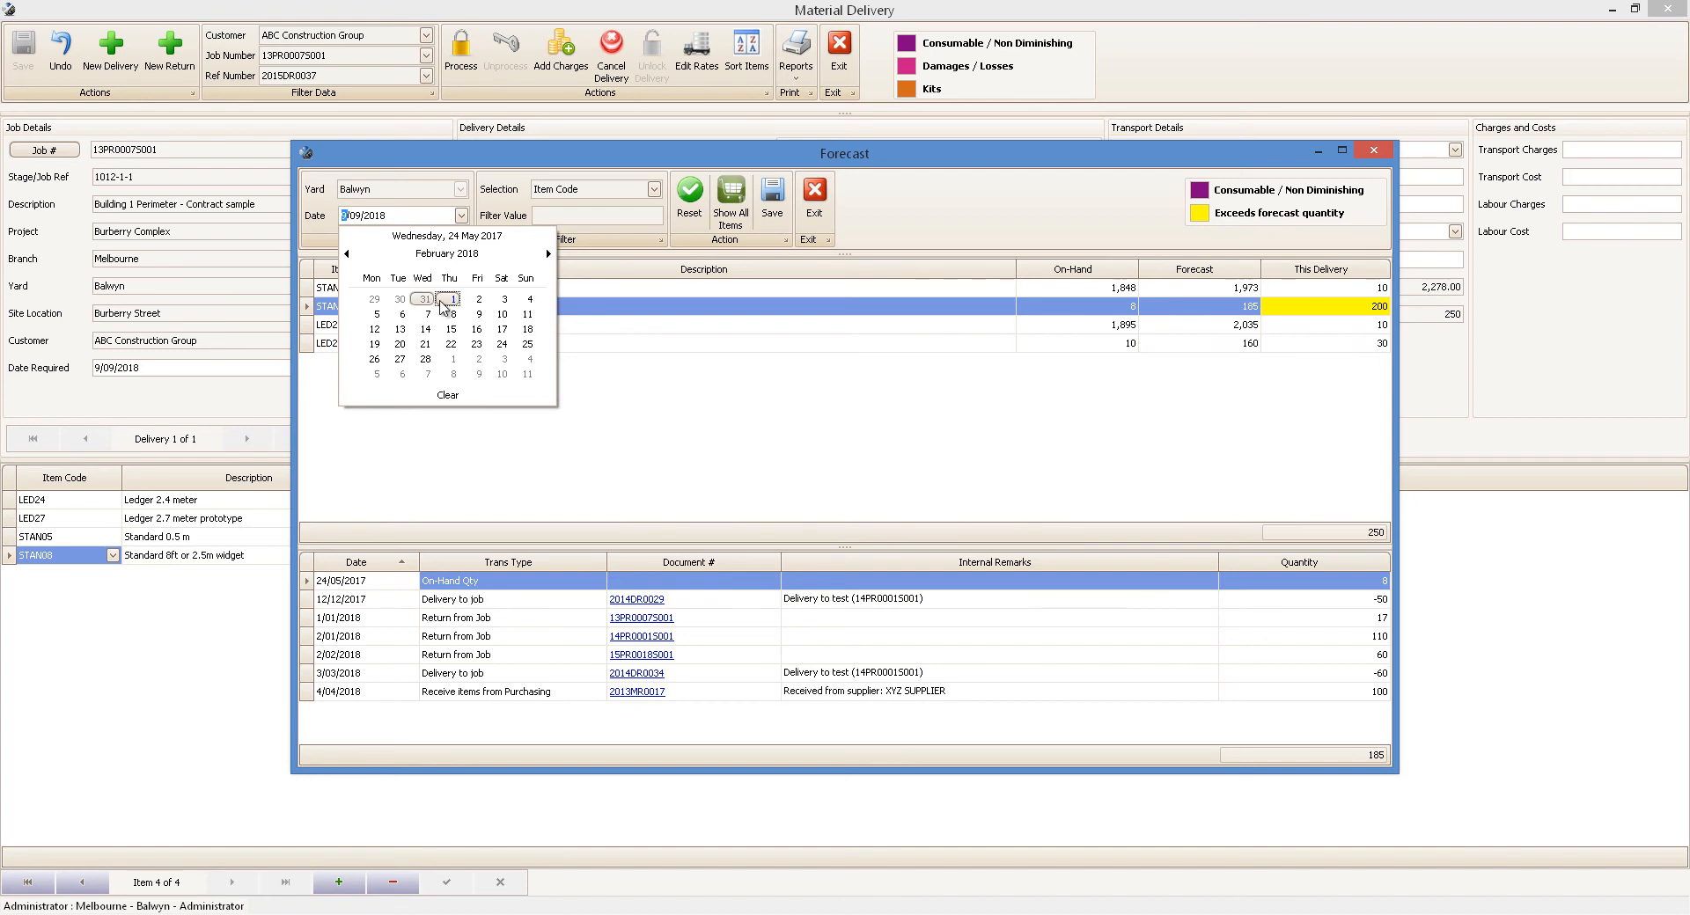
pyautogui.click(478, 300)
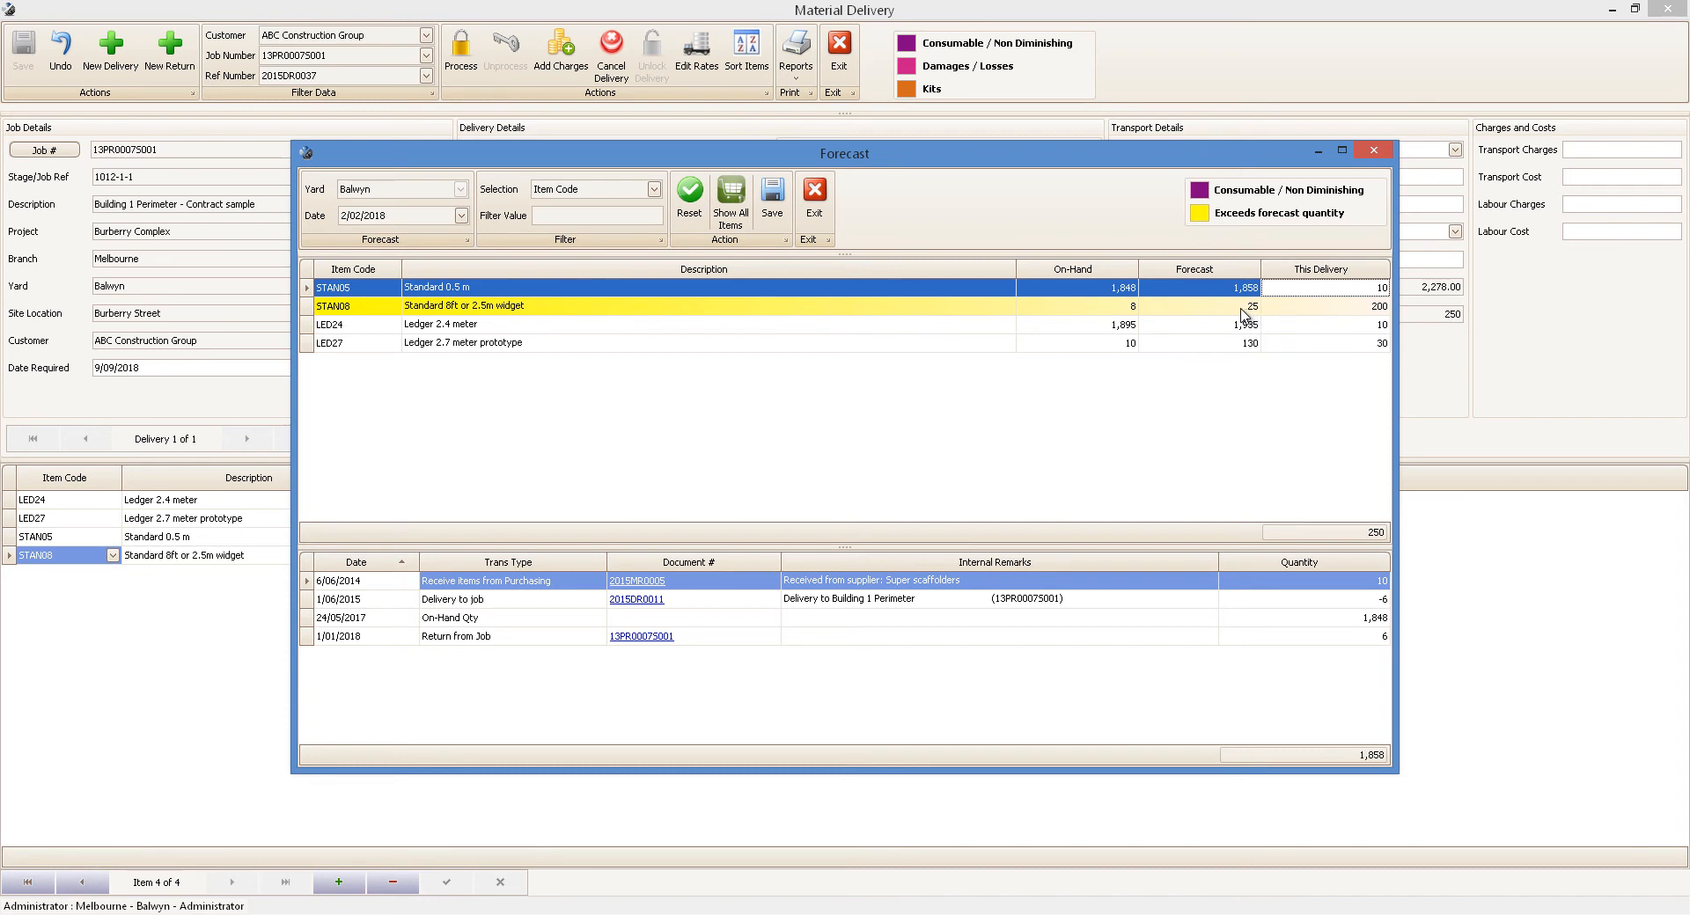
pyautogui.click(816, 201)
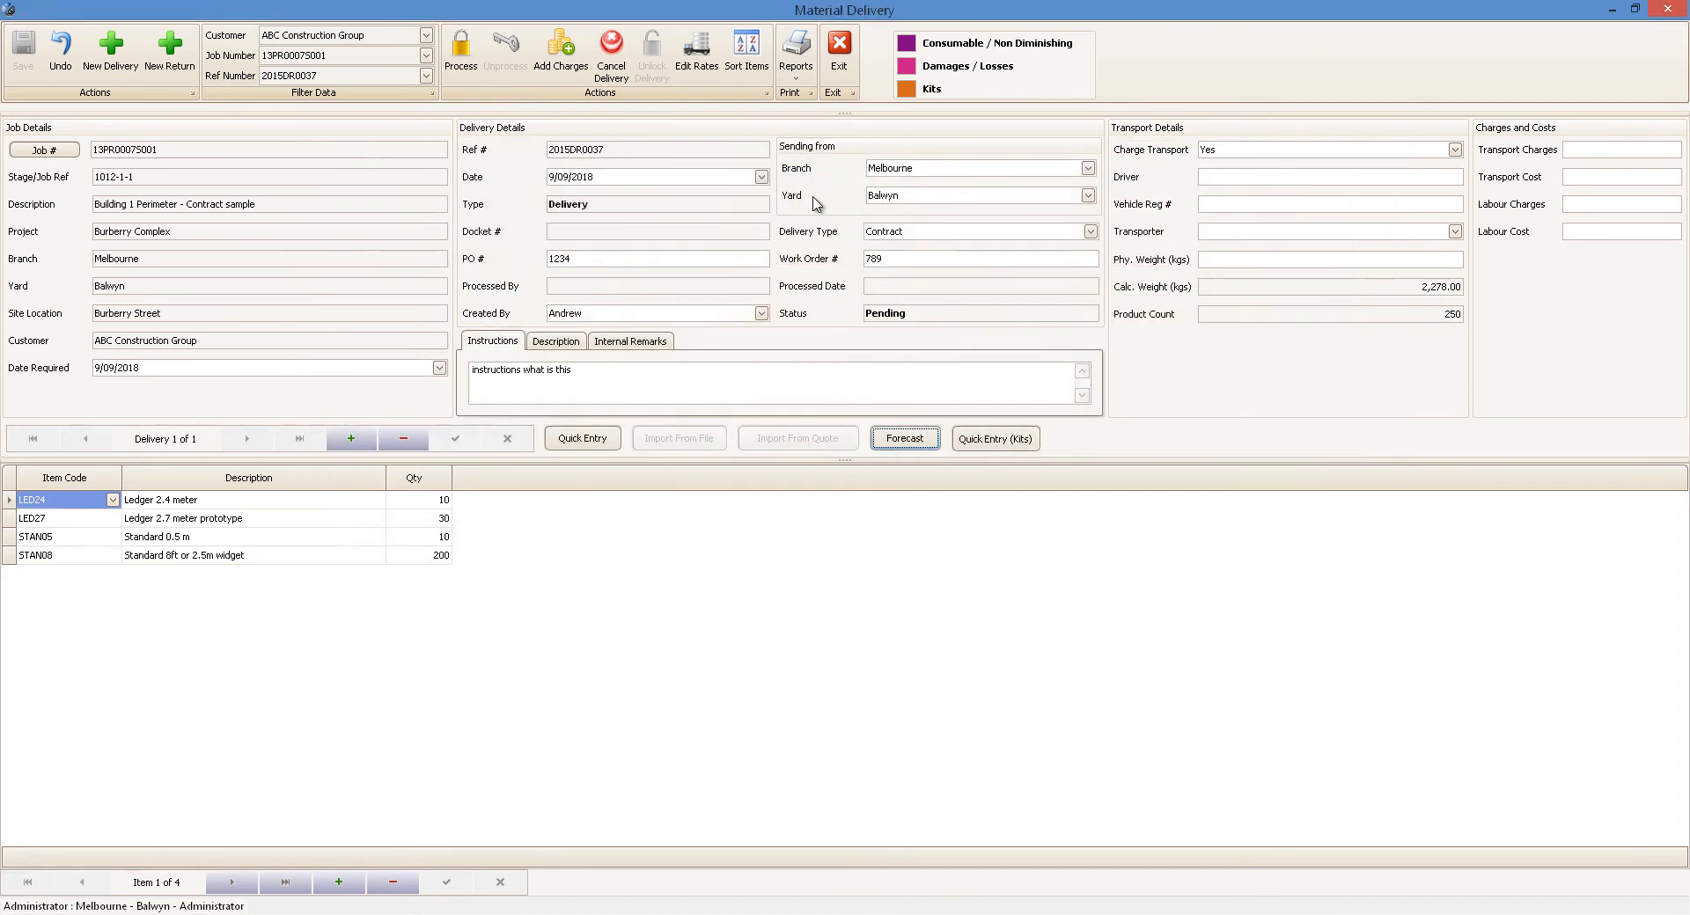
# Set the STAN08 quantity on the delivery to 150, choosing to continue, and save the delivery
pyautogui.click(424, 556)
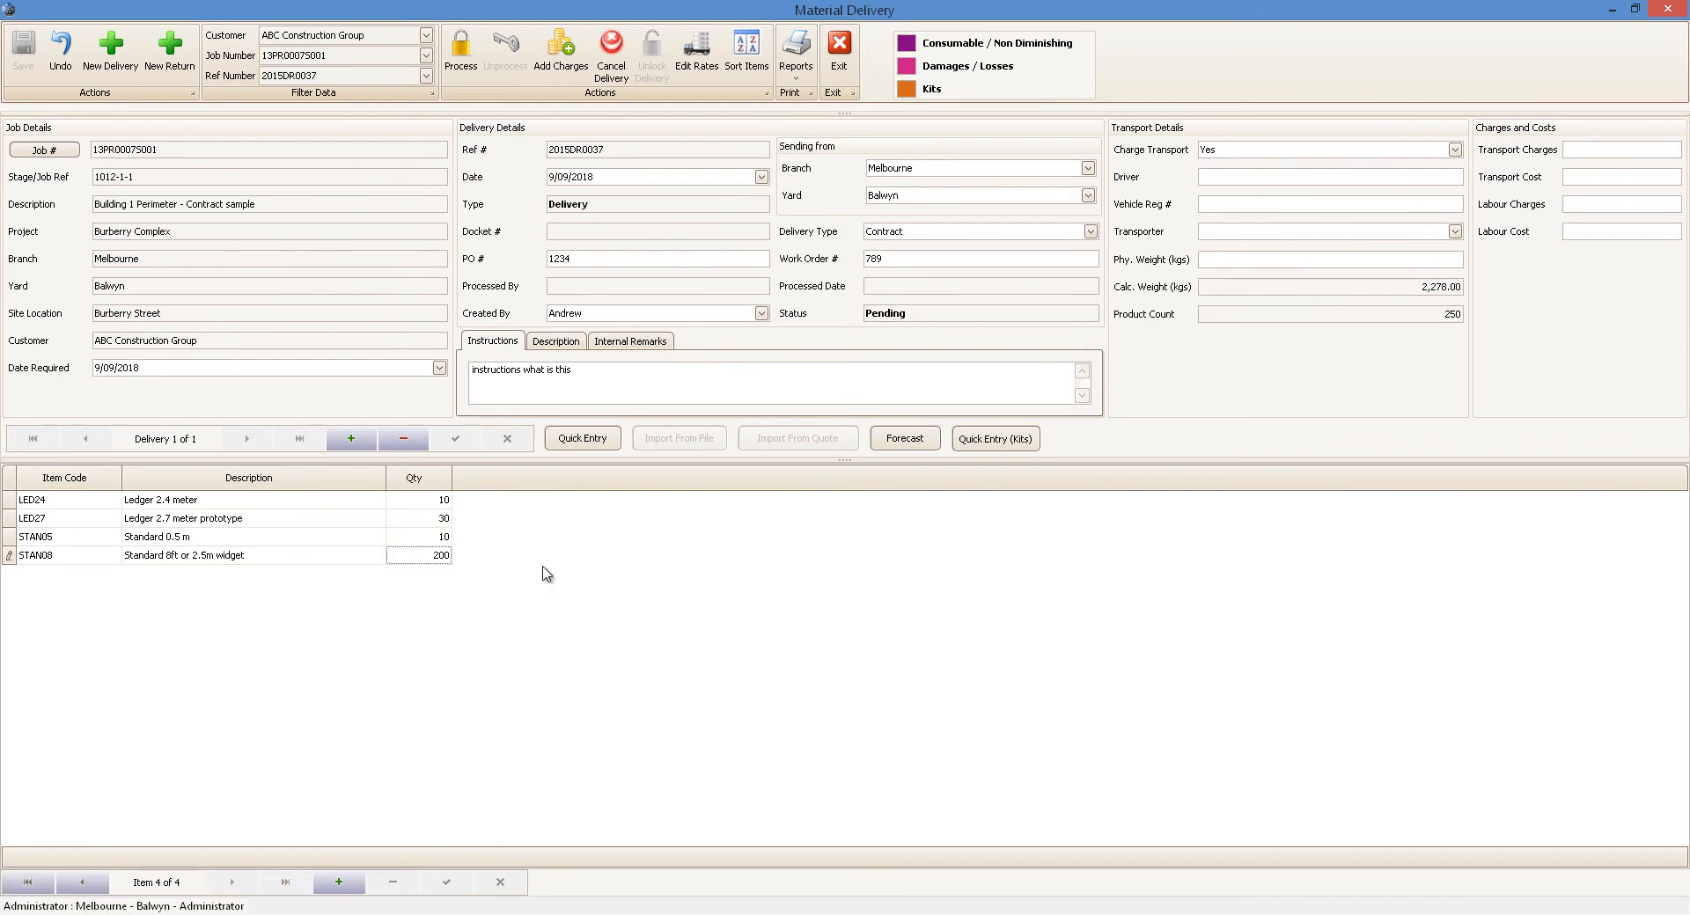
pyautogui.write('150')
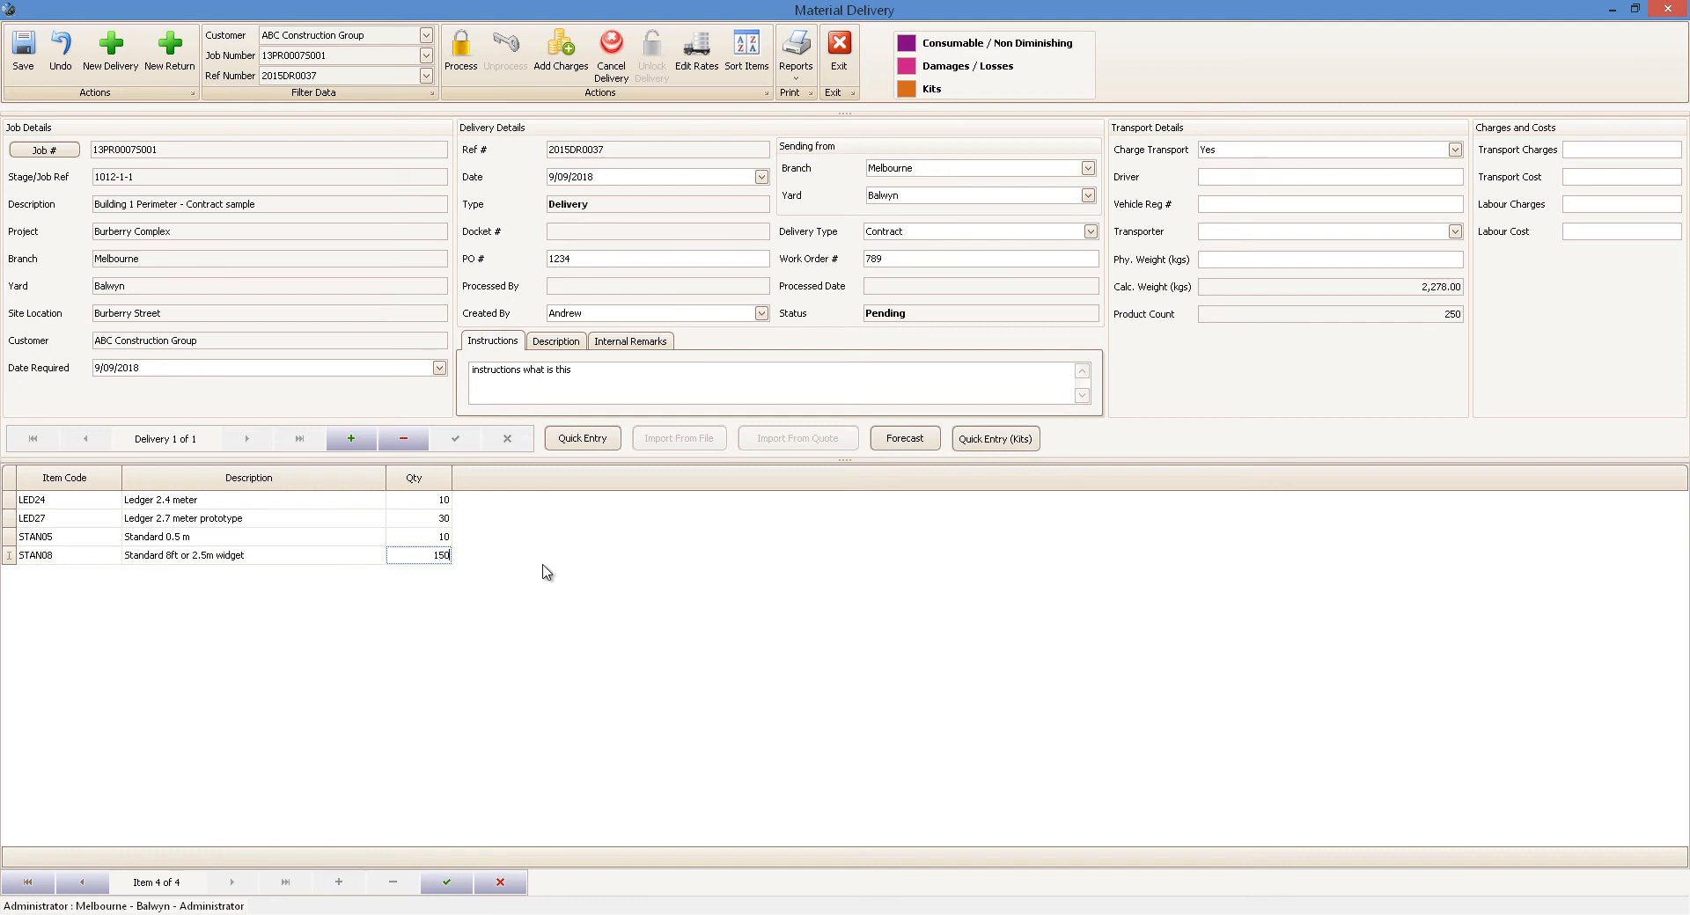
pyautogui.press('Return')
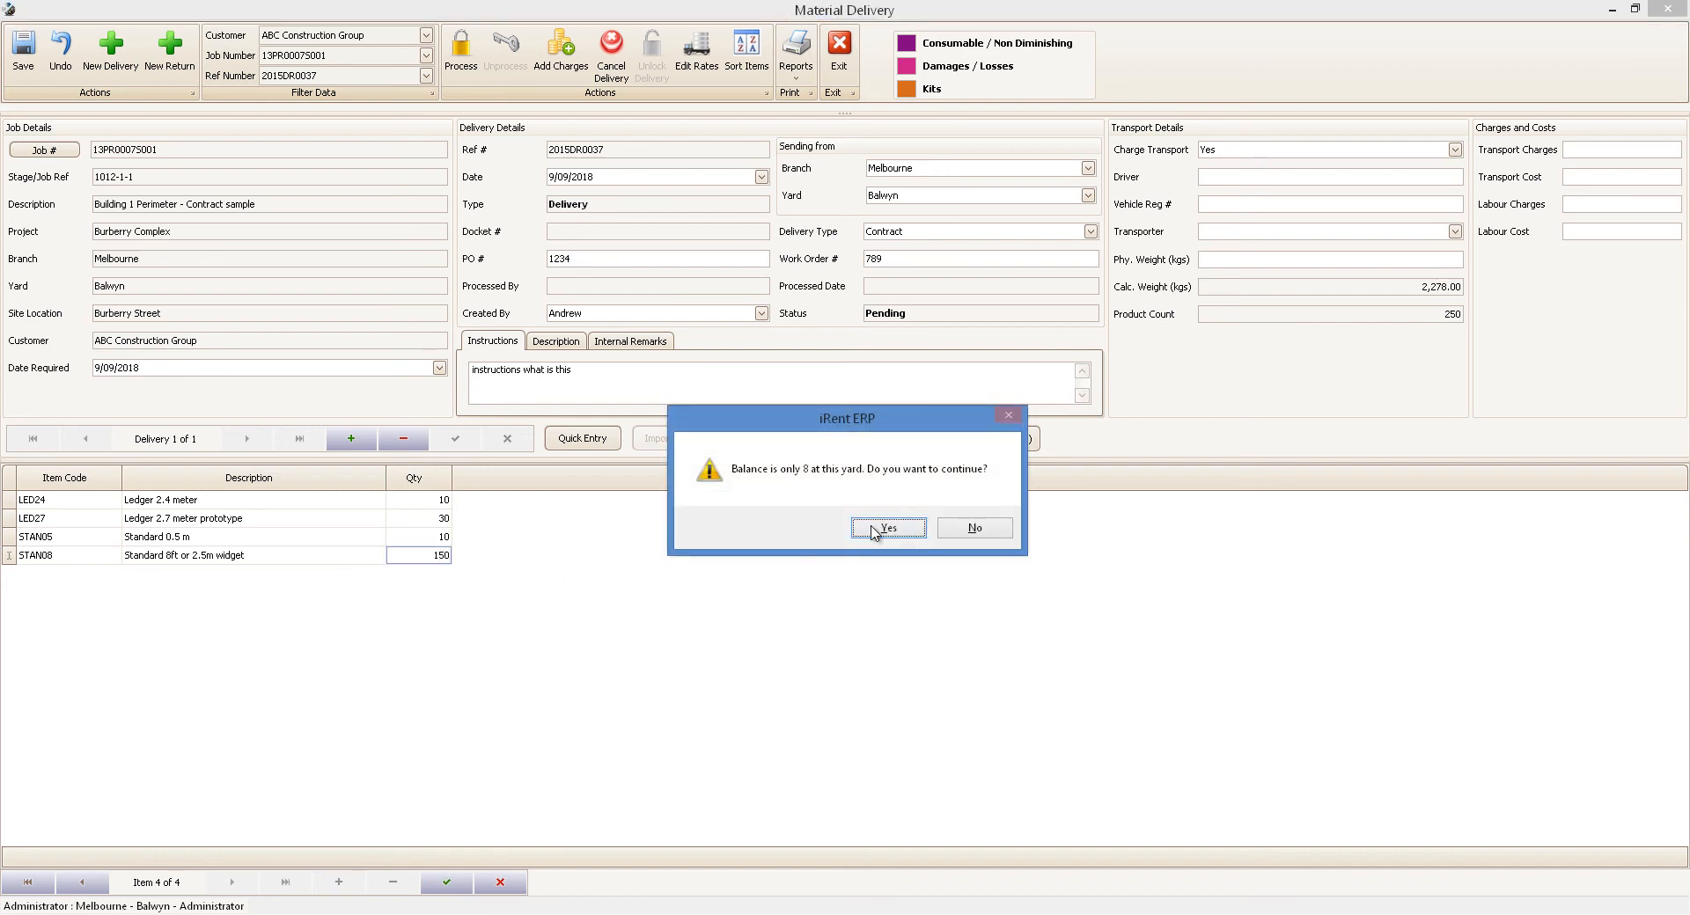
pyautogui.click(870, 530)
pyautogui.click(27, 58)
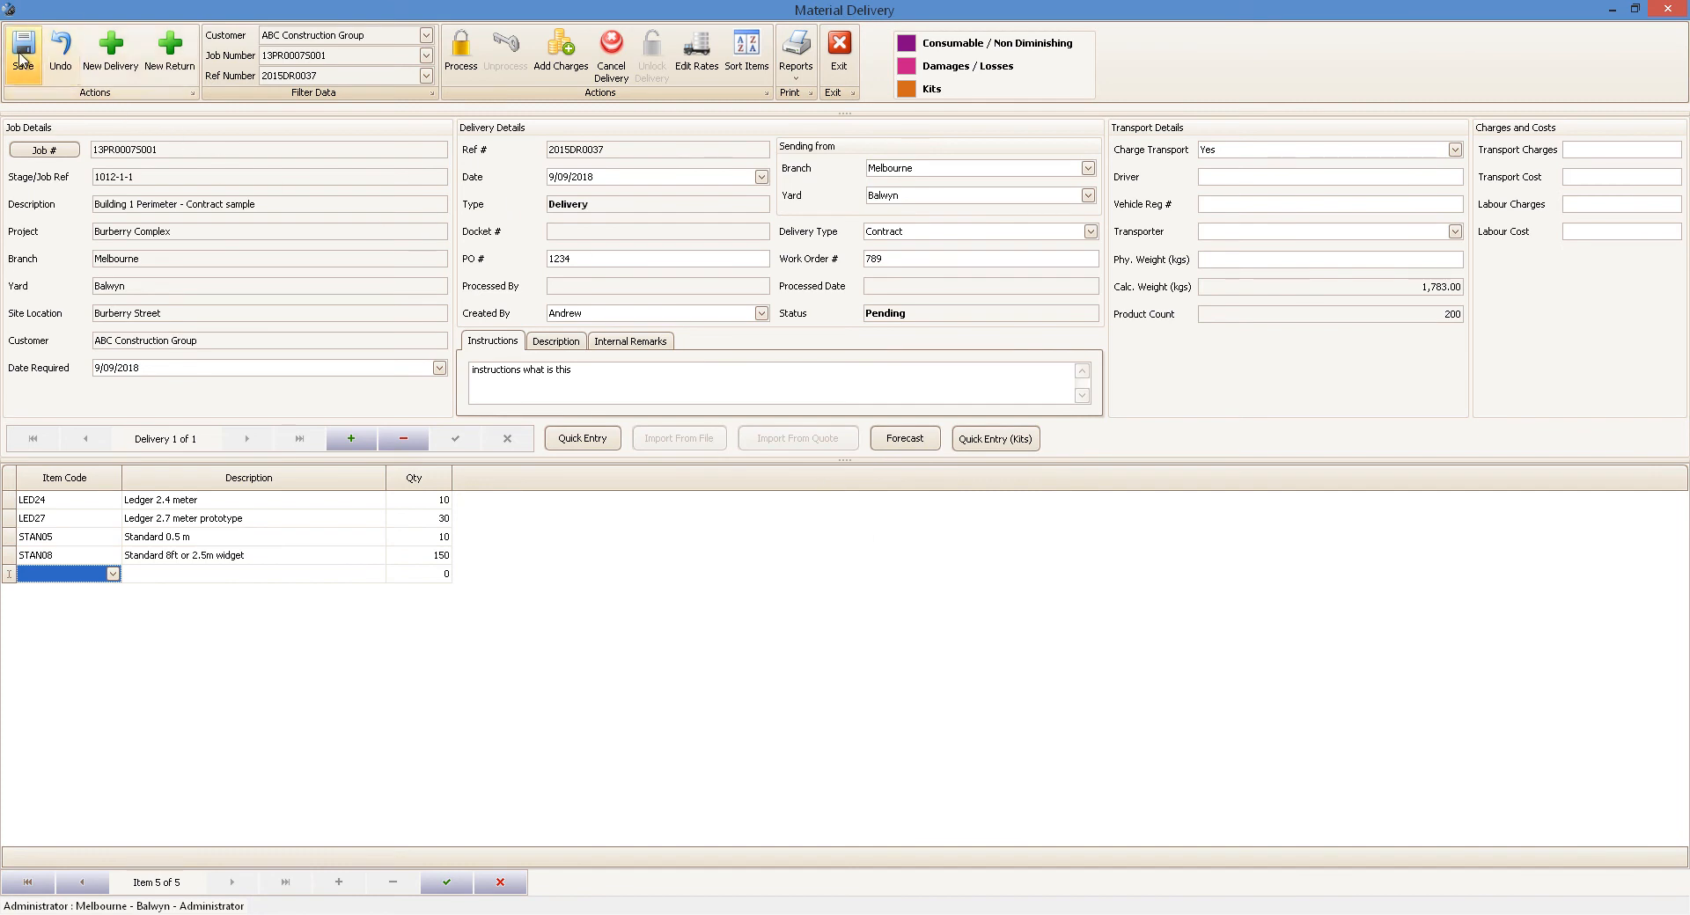
# Reopen the forecast for this delivery and examine the source transactions of LED24 and STAN08
pyautogui.click(893, 441)
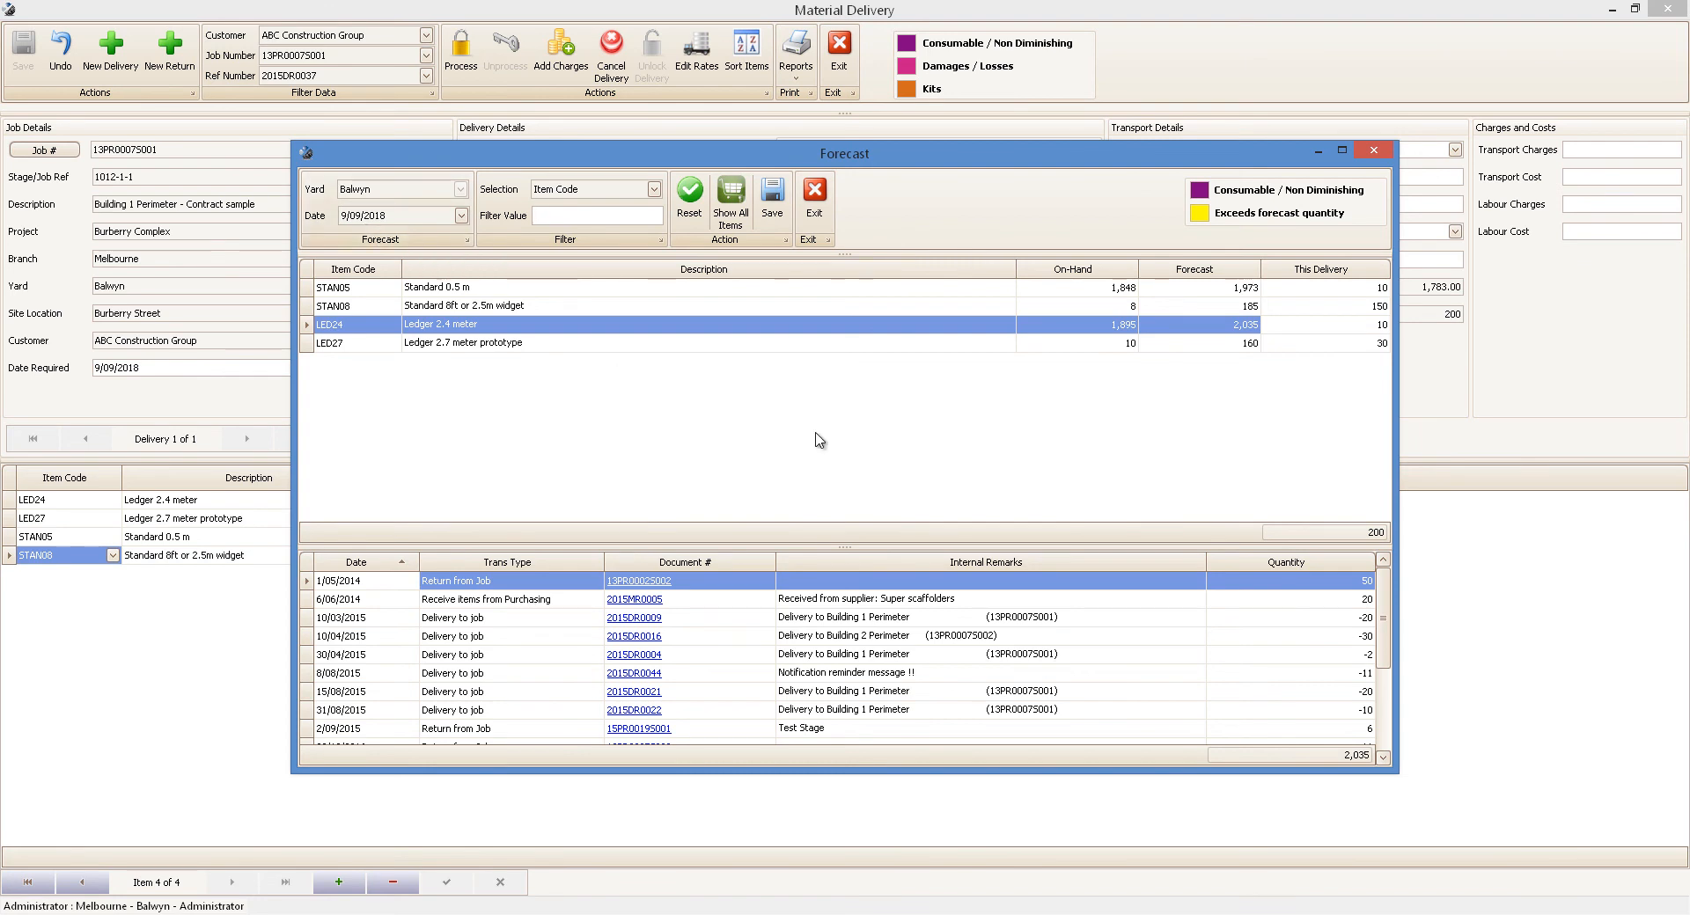
pyautogui.moveTo(1386, 604)
pyautogui.mouseDown()
pyautogui.moveTo(1388, 652)
pyautogui.moveTo(1388, 631)
pyautogui.mouseUp()
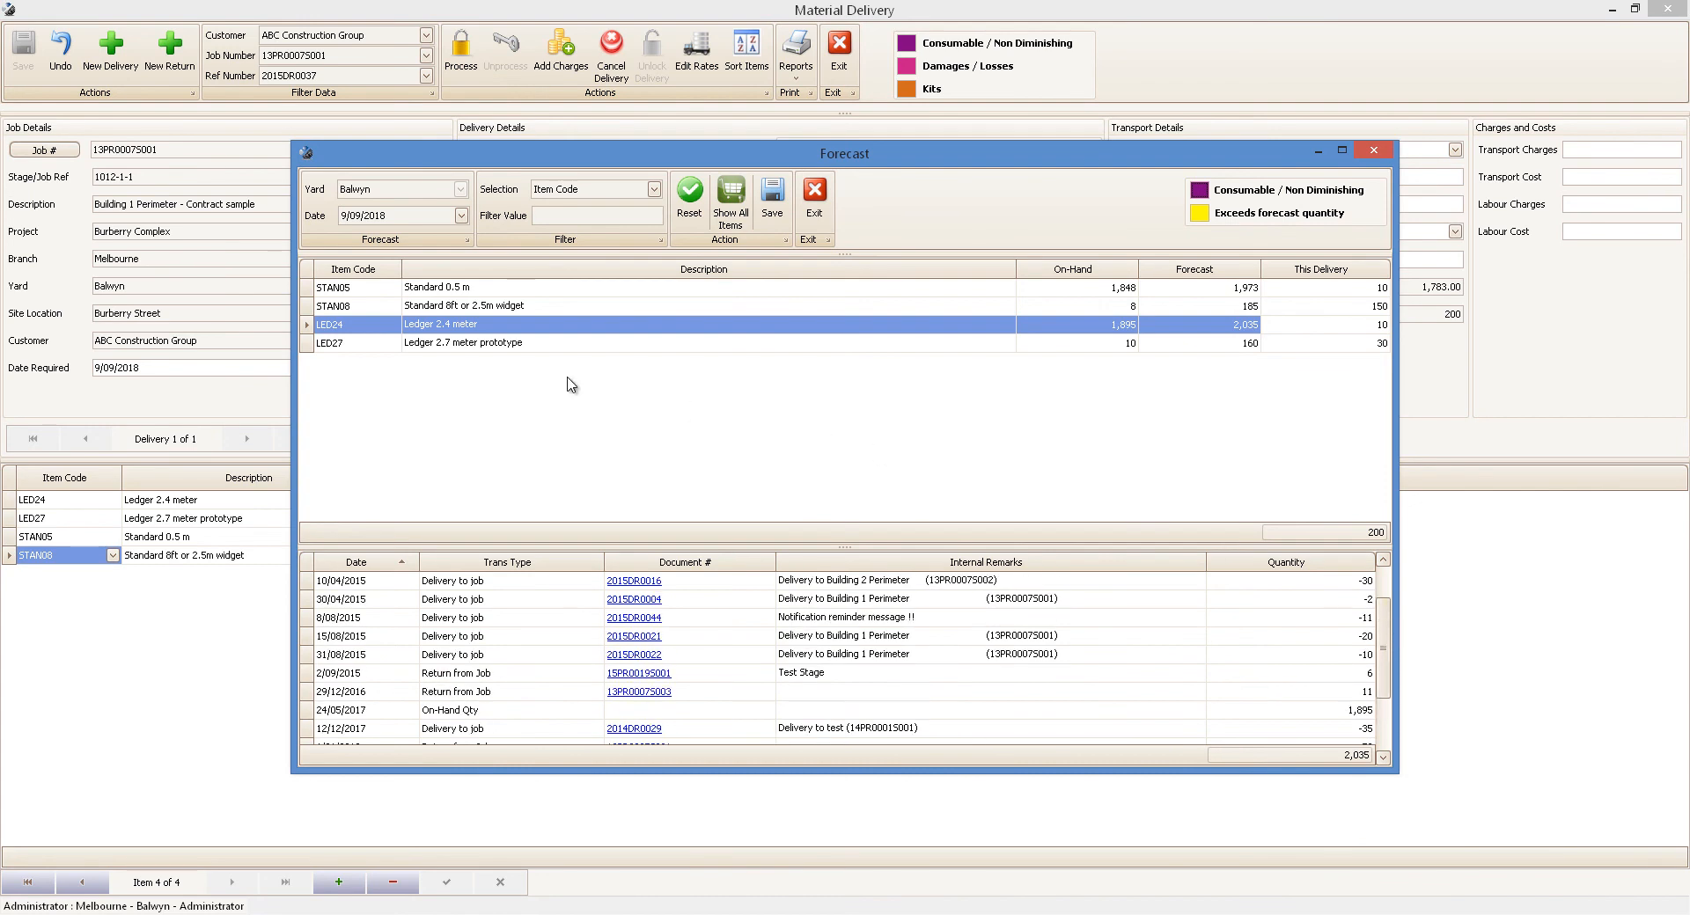
pyautogui.click(316, 308)
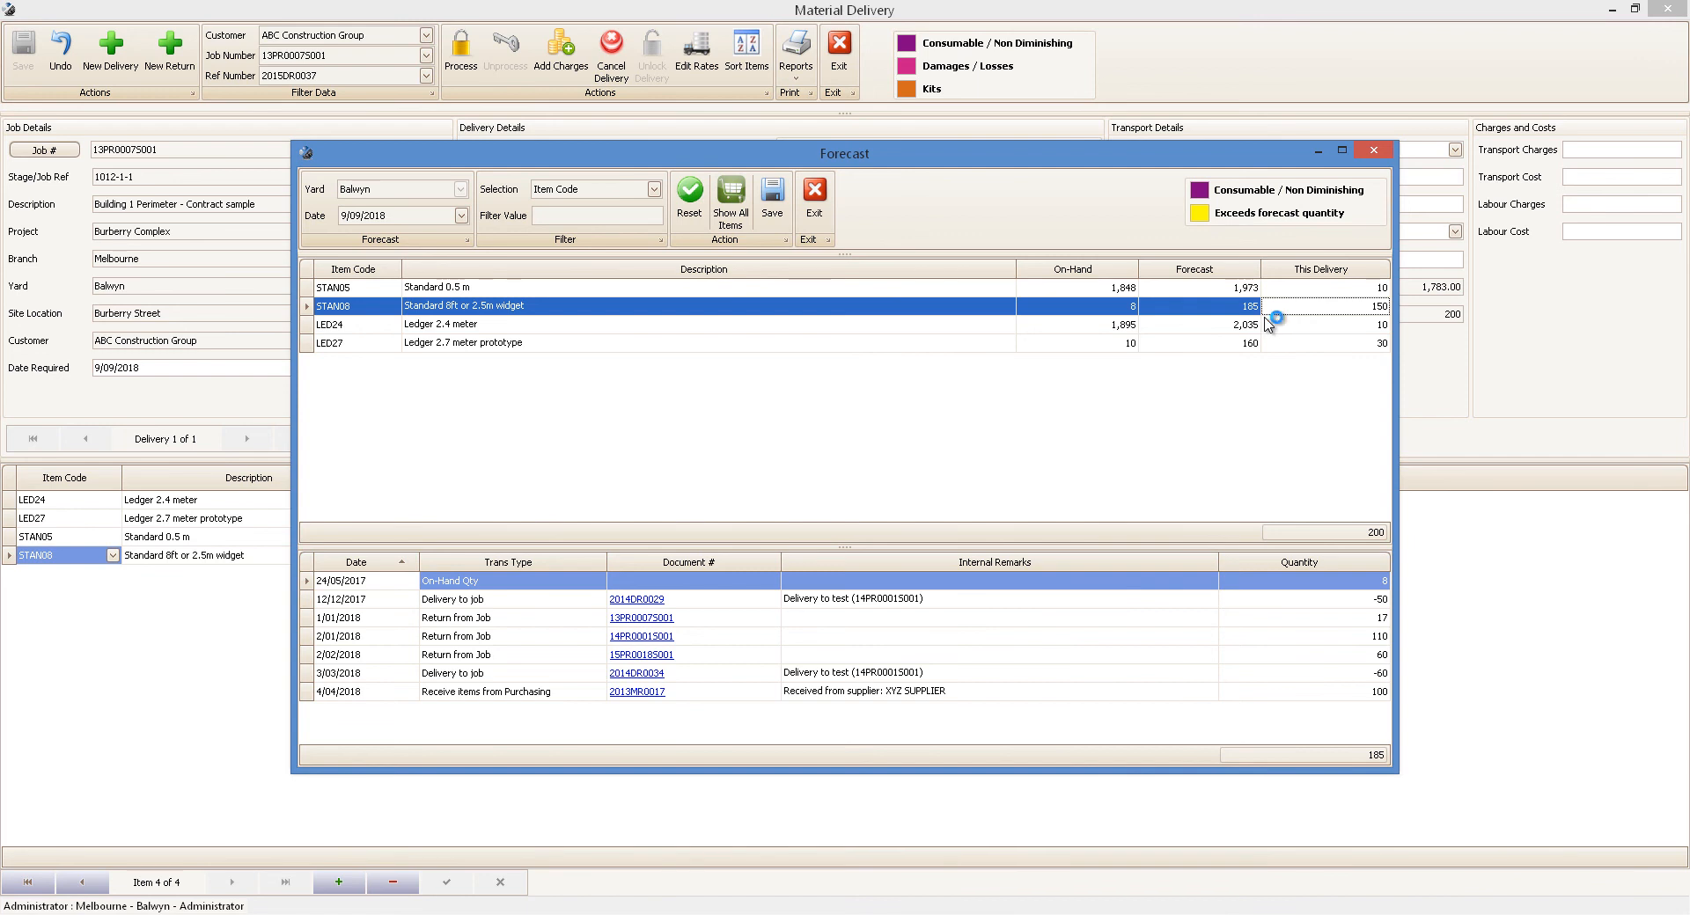
# Set STAN08's This Delivery quantity to 222 within the forecast, choosing to continue
pyautogui.doubleClick(1357, 309)
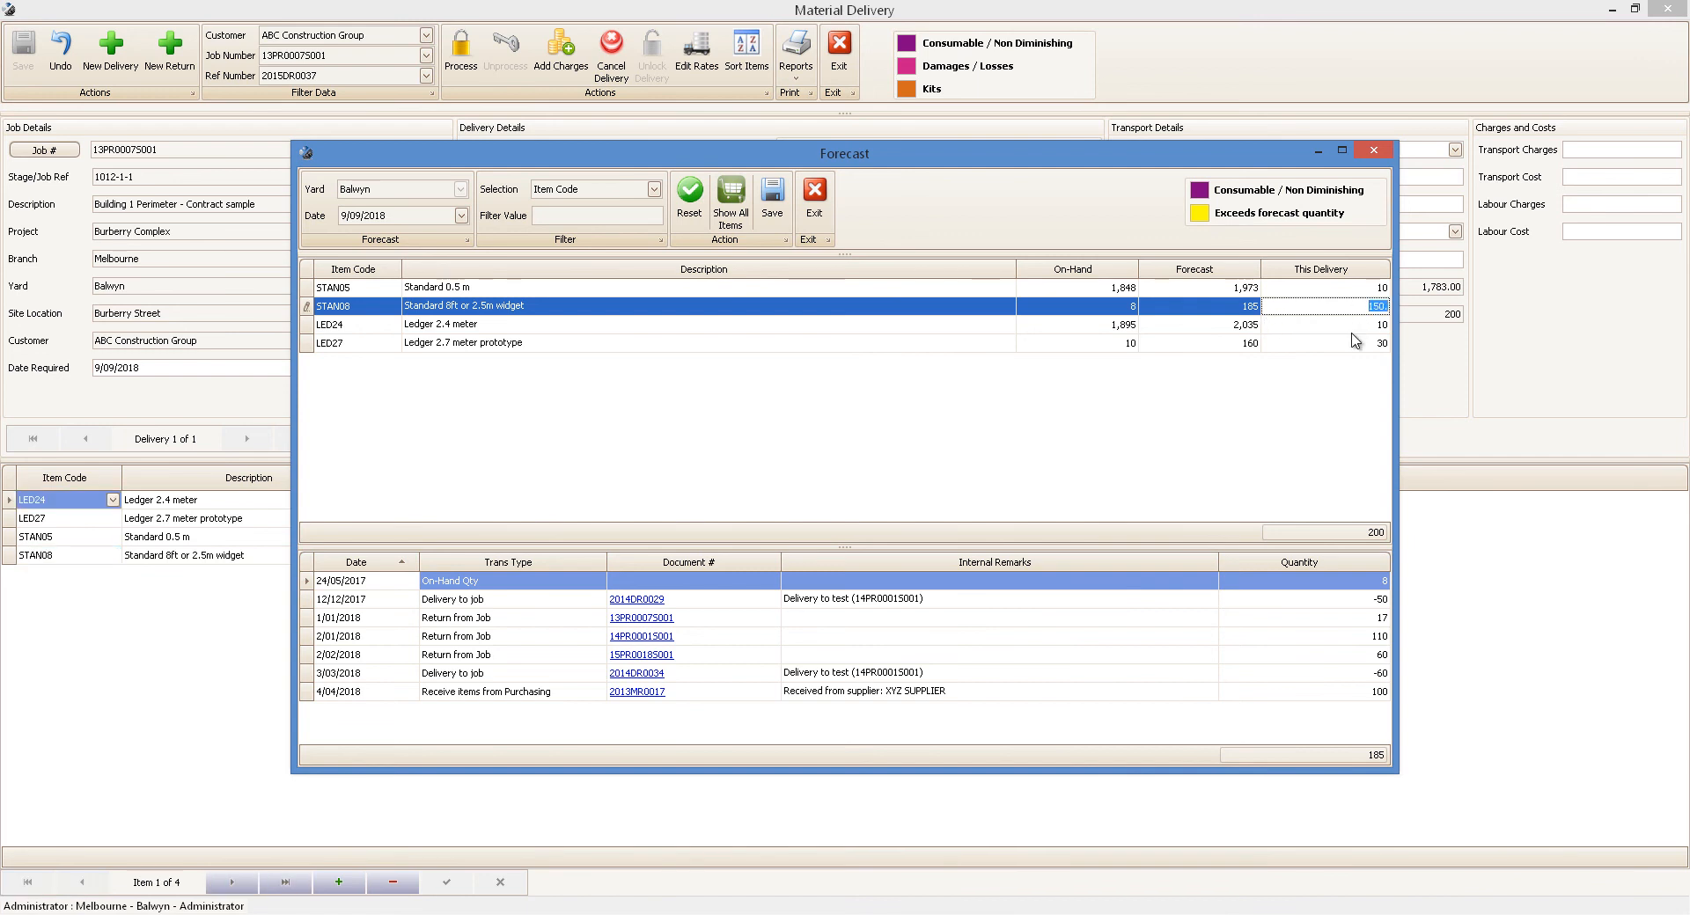
pyautogui.write('222')
pyautogui.press('Return')
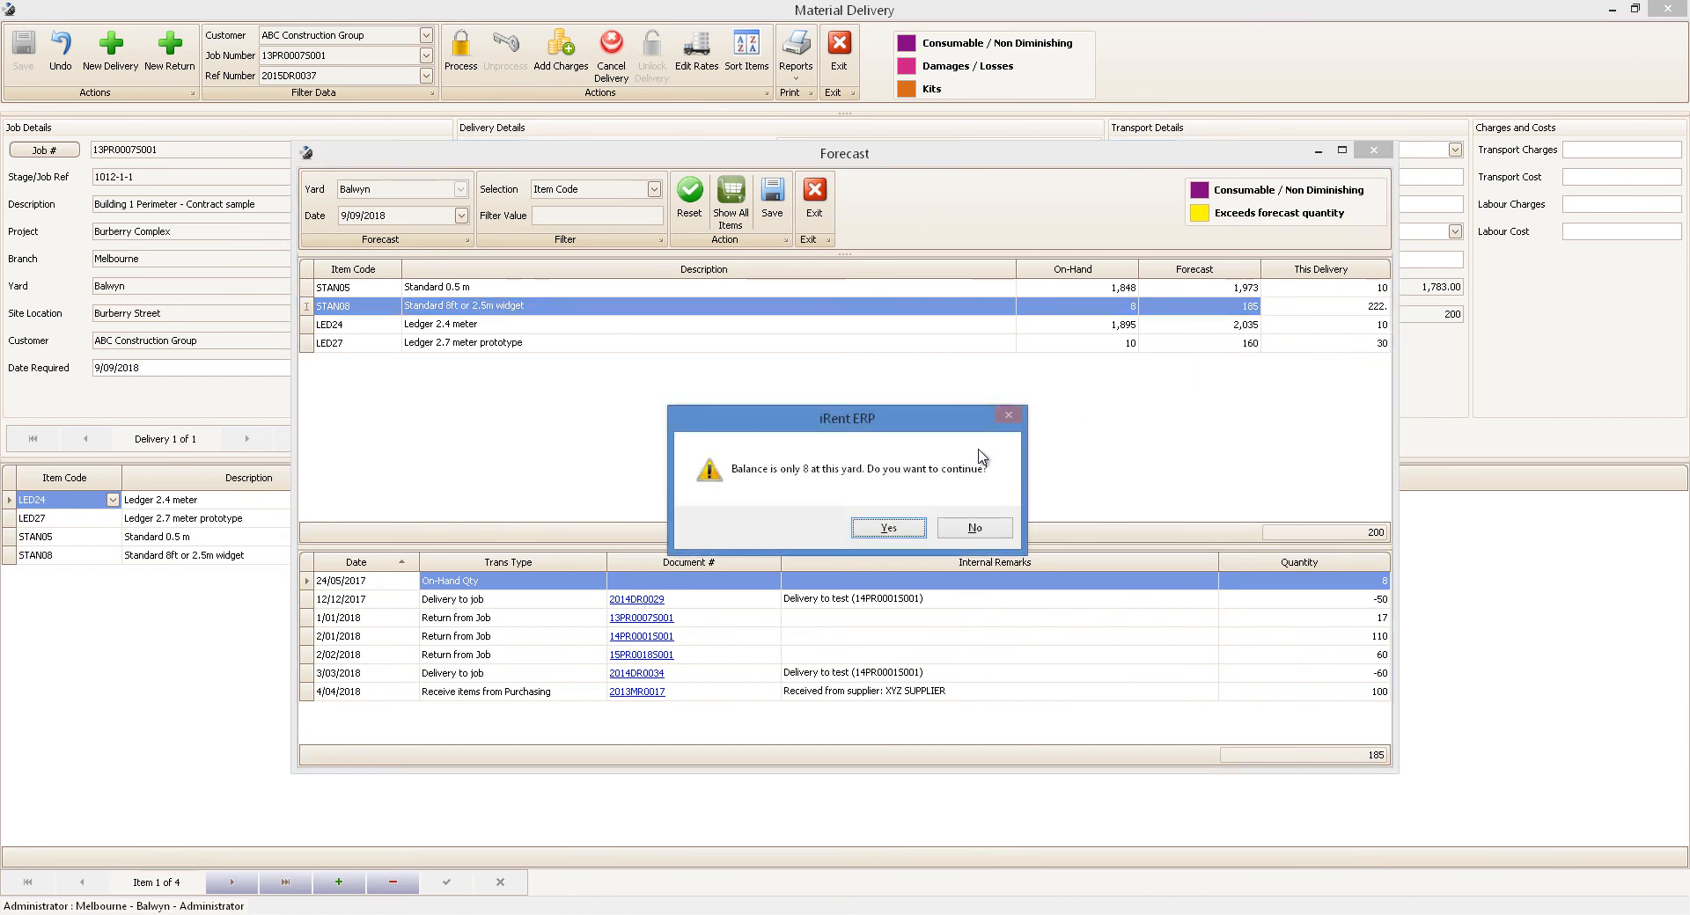
pyautogui.click(889, 526)
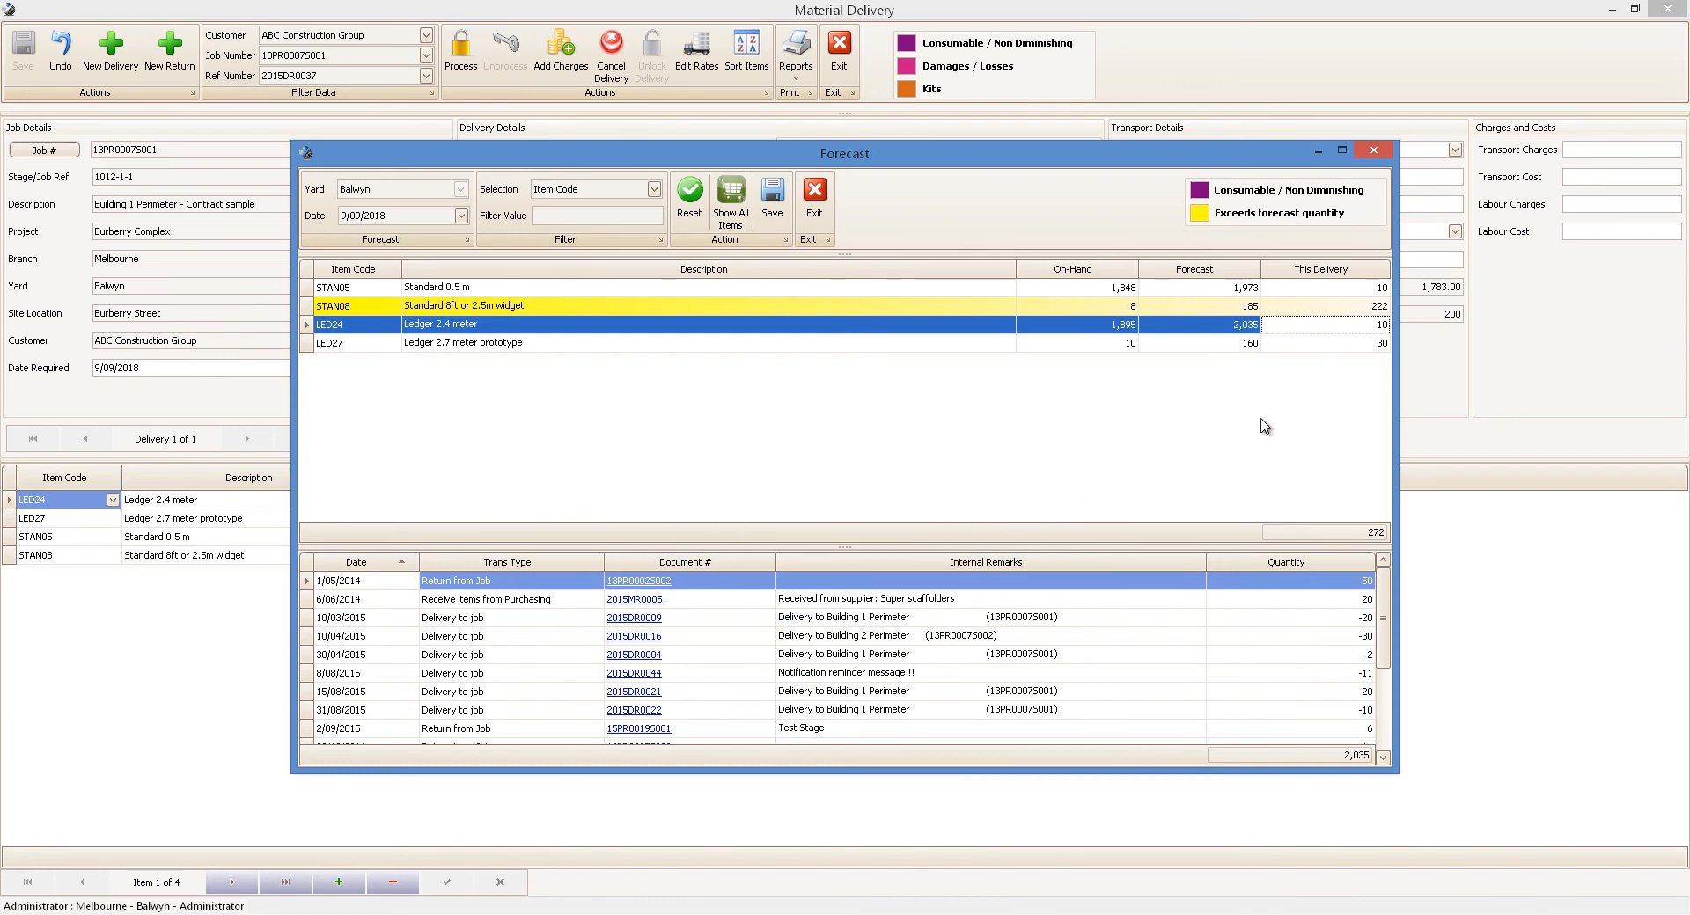